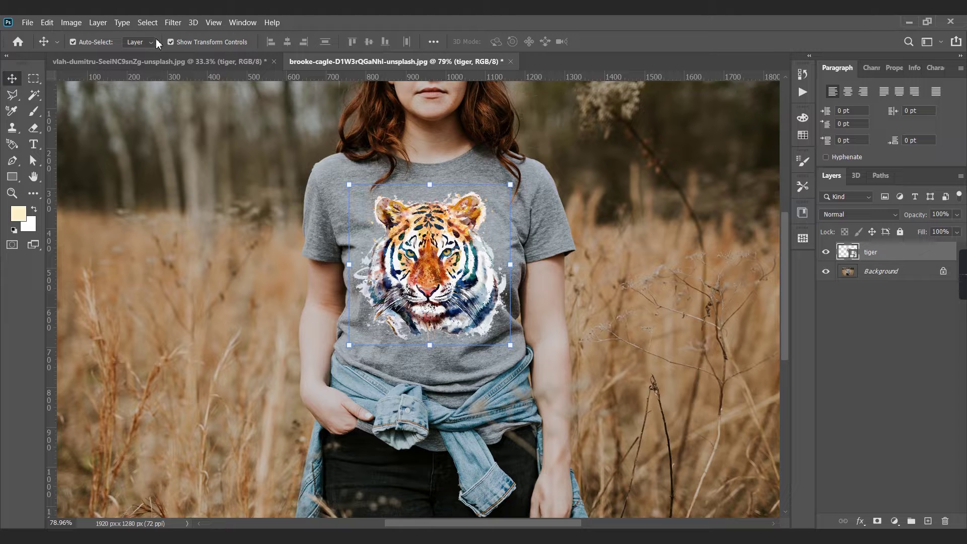
# Step: Start the Liquify filter on the tiger layer and use the Background layer as the backdrop
pyautogui.click(176, 23)
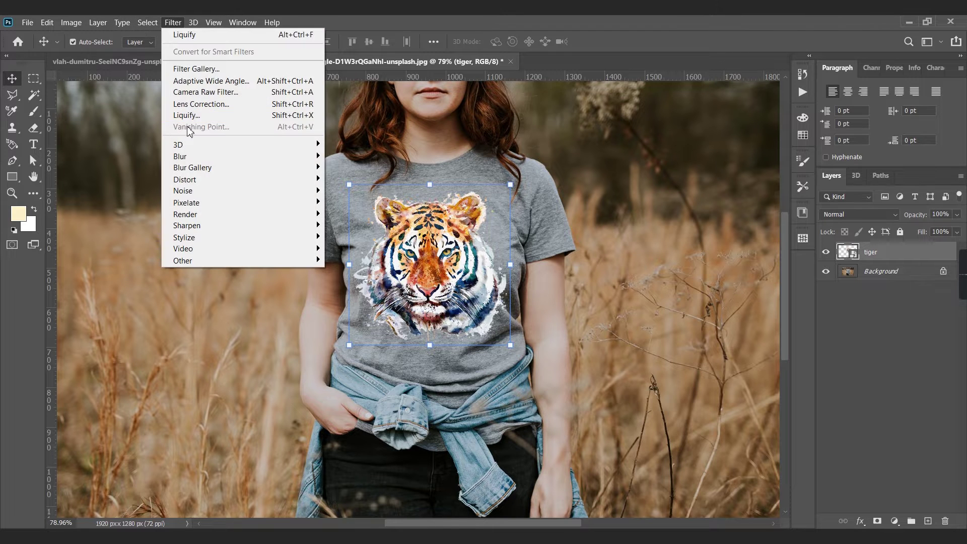
pyautogui.click(192, 123)
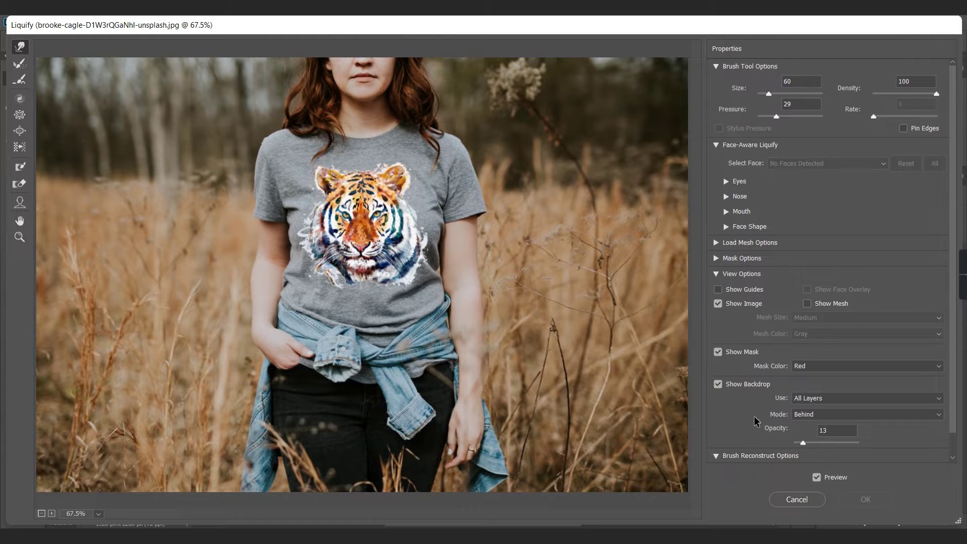
pyautogui.scroll(-1, 757, 420)
pyautogui.click(811, 373)
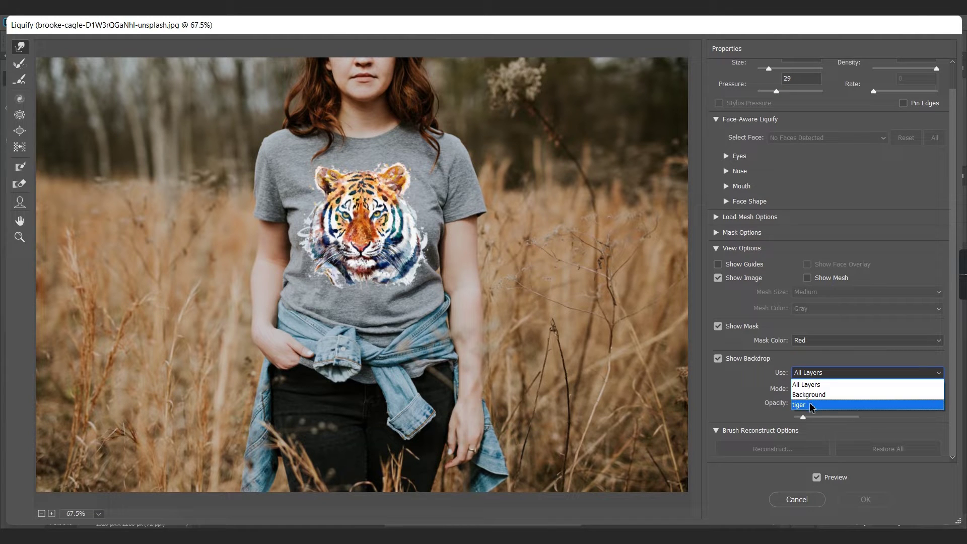
pyautogui.click(809, 395)
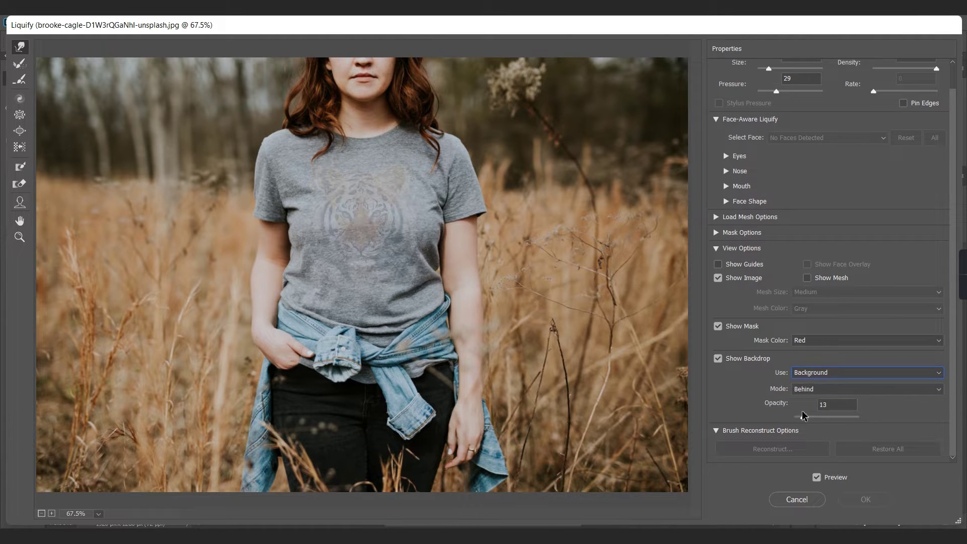
# Step: Warp the right side of the tiger design slightly to follow the shirt folds and apply the Liquify filter
pyautogui.scroll(4, 378, 223)
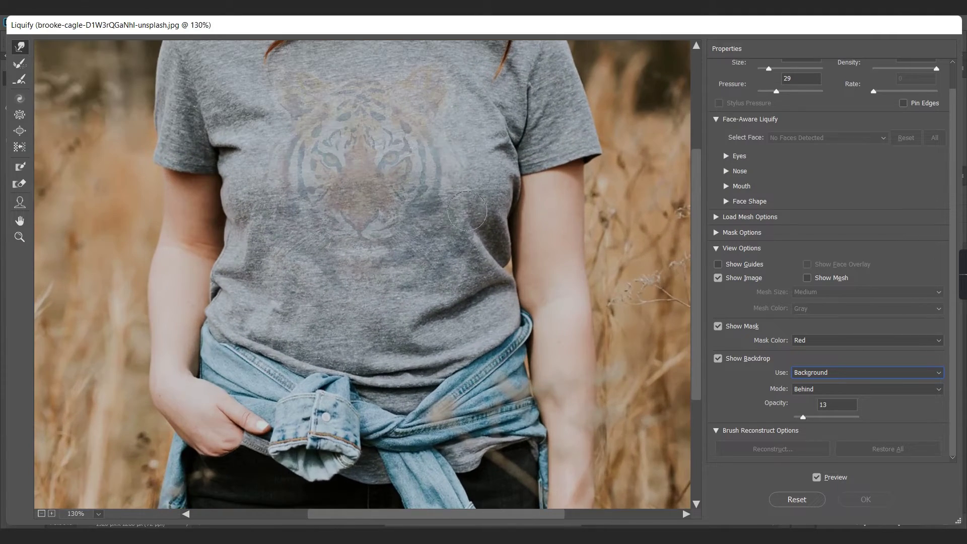
pyautogui.scroll(1, 509, 164)
pyautogui.scroll(1, 534, 297)
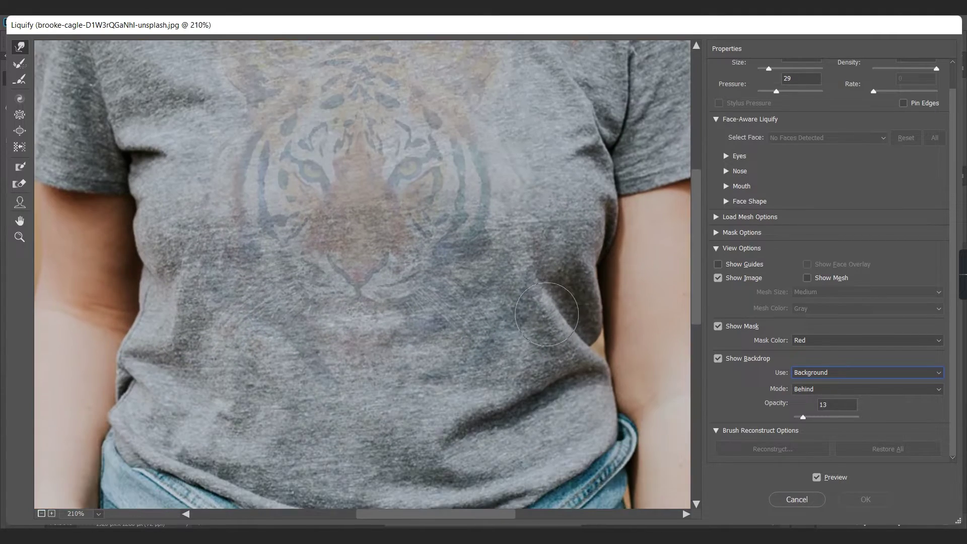
pyautogui.moveTo(549, 214); pyautogui.dragTo(564, 221)
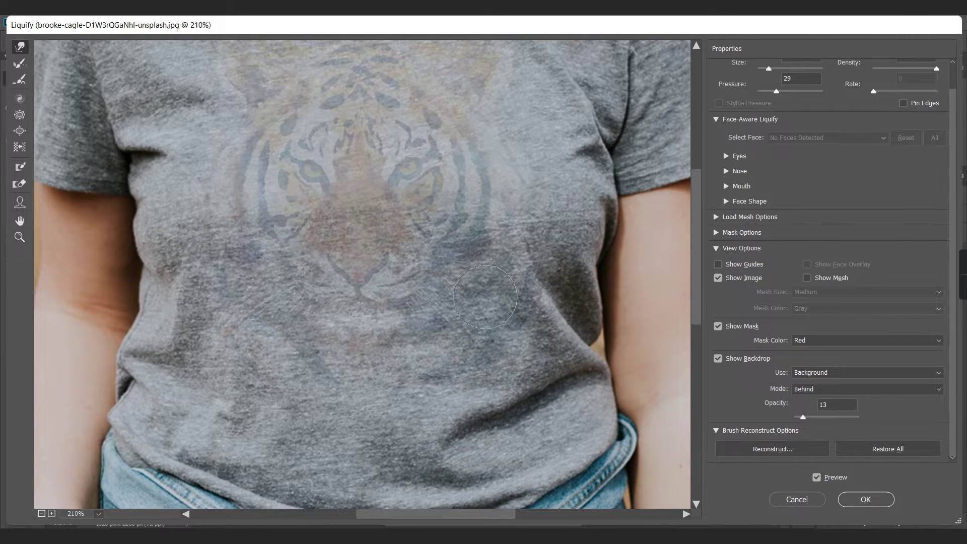
pyautogui.moveTo(548, 288); pyautogui.dragTo(546, 266)
pyautogui.click(866, 499)
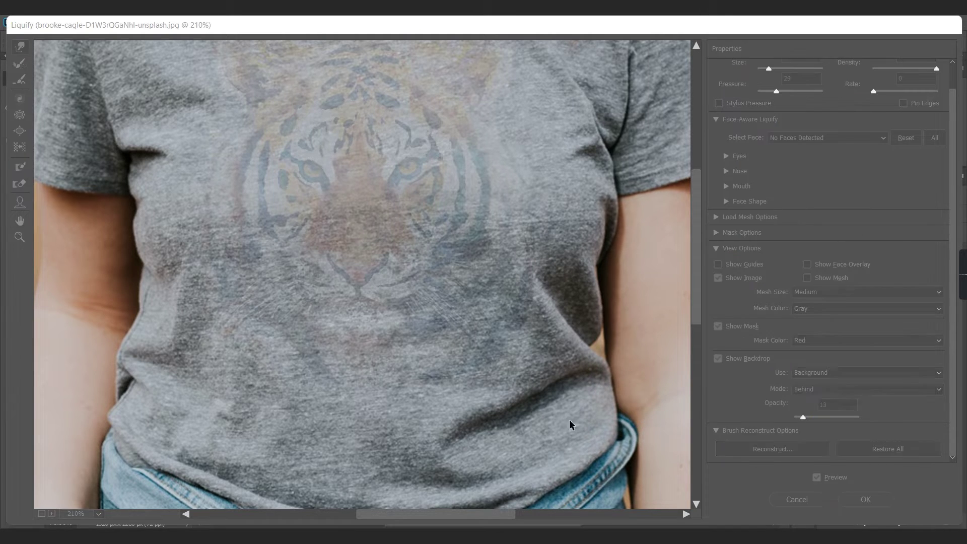
pyautogui.scroll(-2, 571, 392)
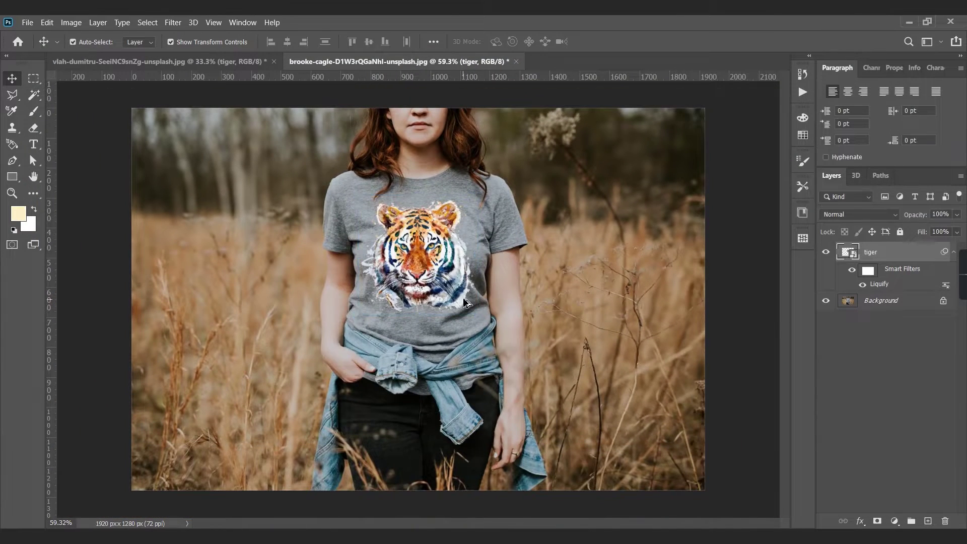
pyautogui.scroll(2, 708, 401)
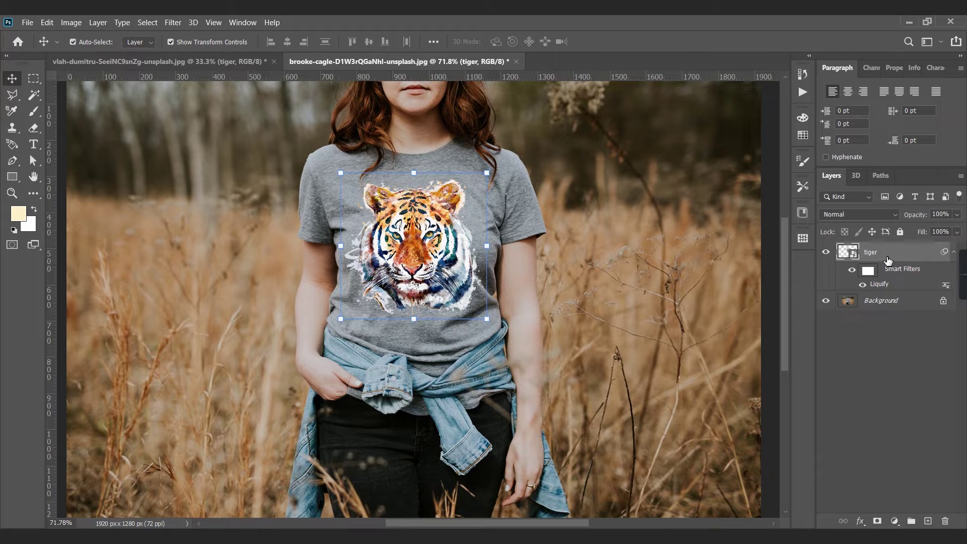
pyautogui.press('ctrl')
pyautogui.rightClick(887, 252)
pyautogui.press('Escape')
pyautogui.scroll(5, 455, 232)
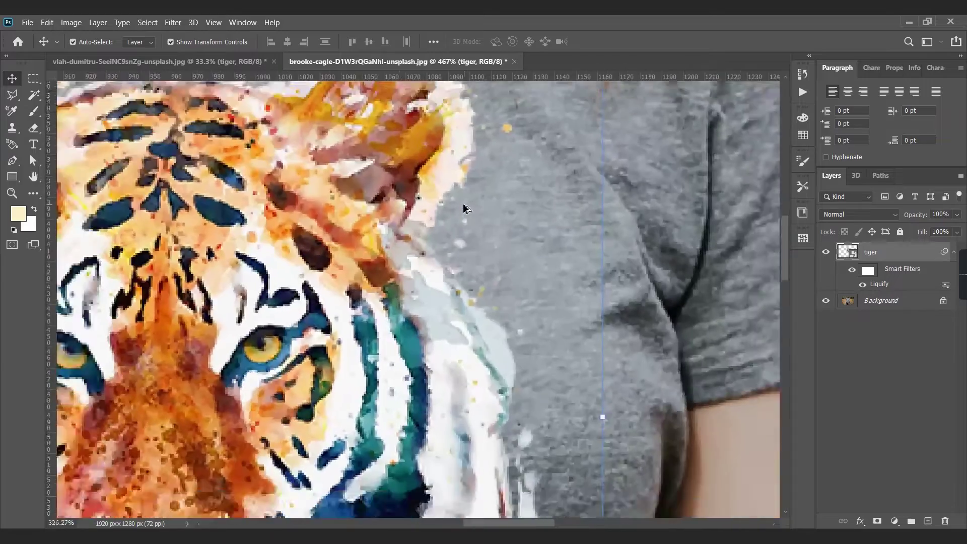
pyautogui.scroll(-3, 365, 177)
pyautogui.scroll(-3, 365, 178)
pyautogui.scroll(4, 360, 301)
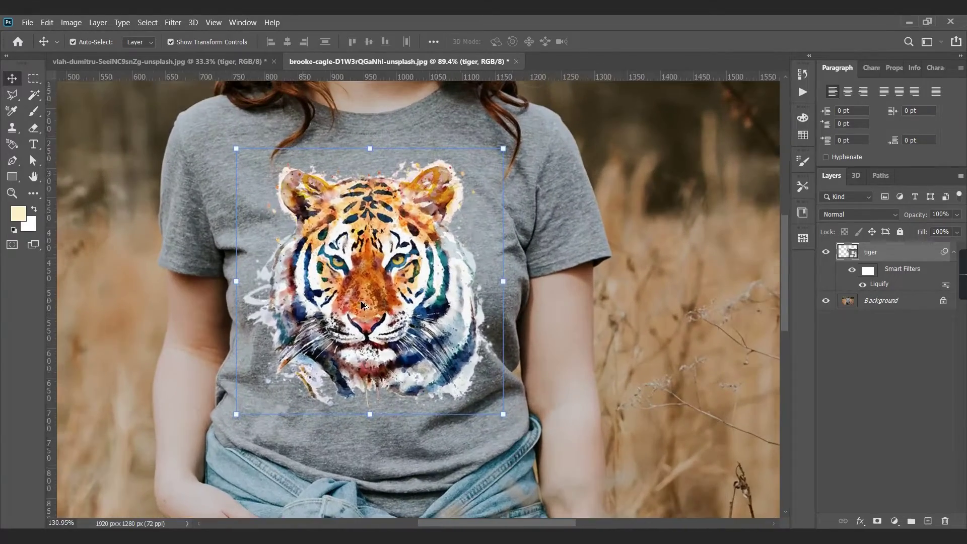
# Step: Apply a Gaussian Blur with a radius of 0.8 pixels to the tiger layer
pyautogui.click(173, 22)
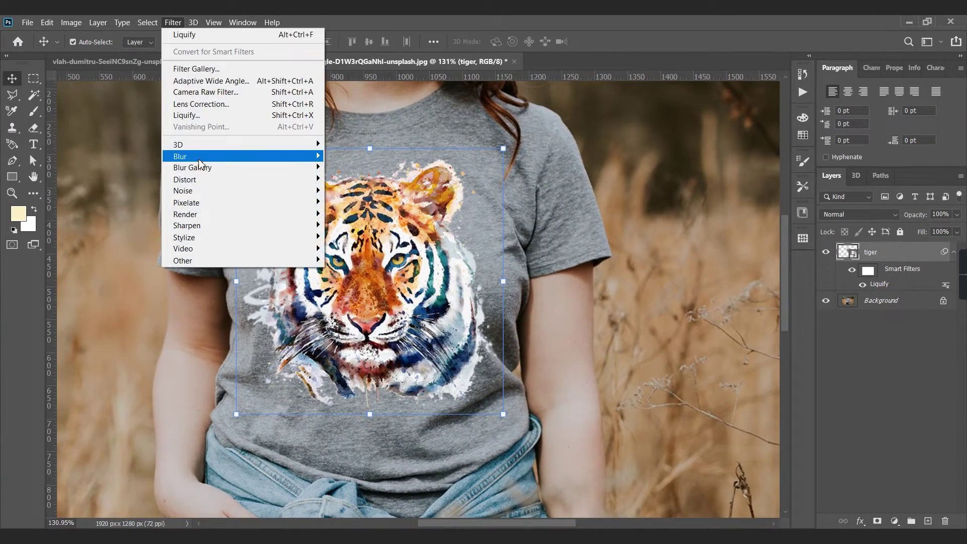
pyautogui.moveTo(207, 157)
pyautogui.click(375, 203)
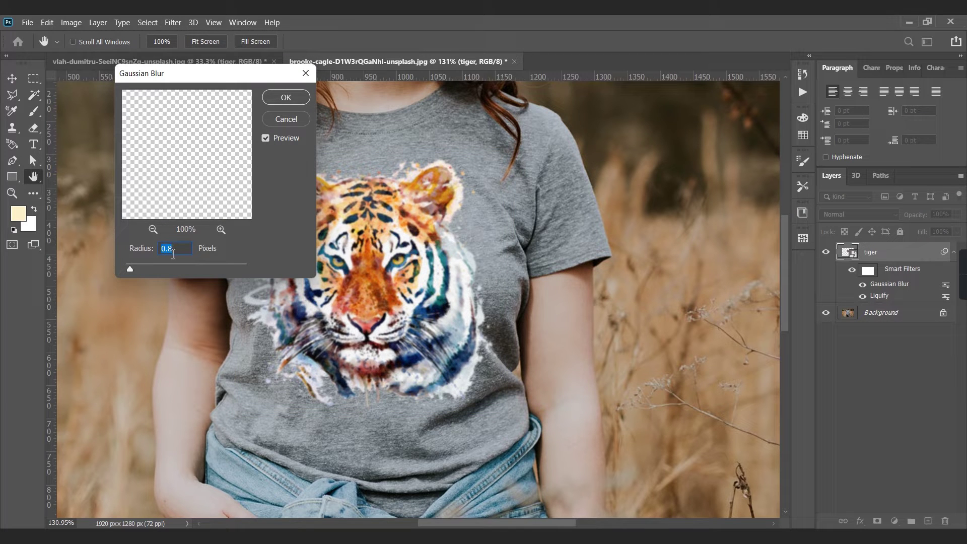
pyautogui.click(295, 95)
# Step: Duplicate the tiger layer as "tiger 2" and hide the original tiger layer
pyautogui.rightClick(890, 257)
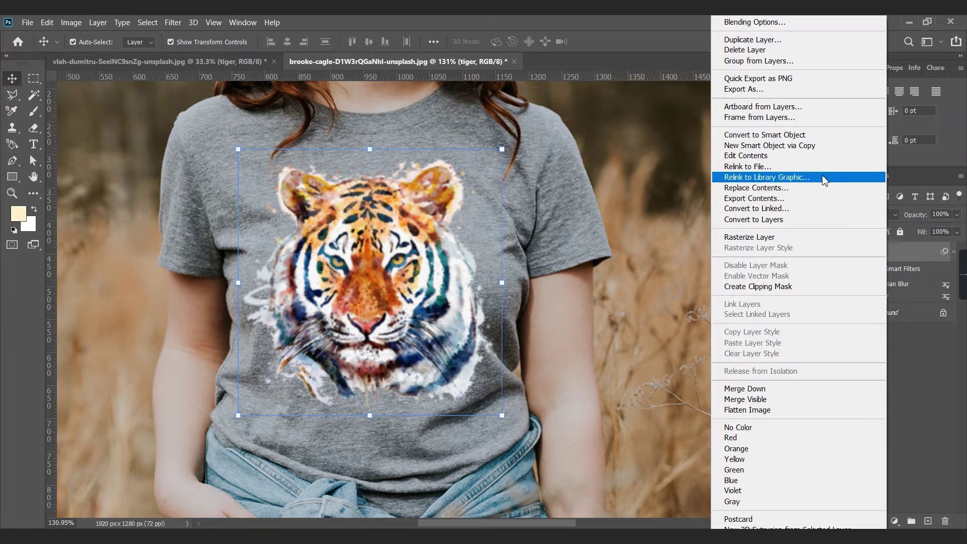
pyautogui.click(761, 41)
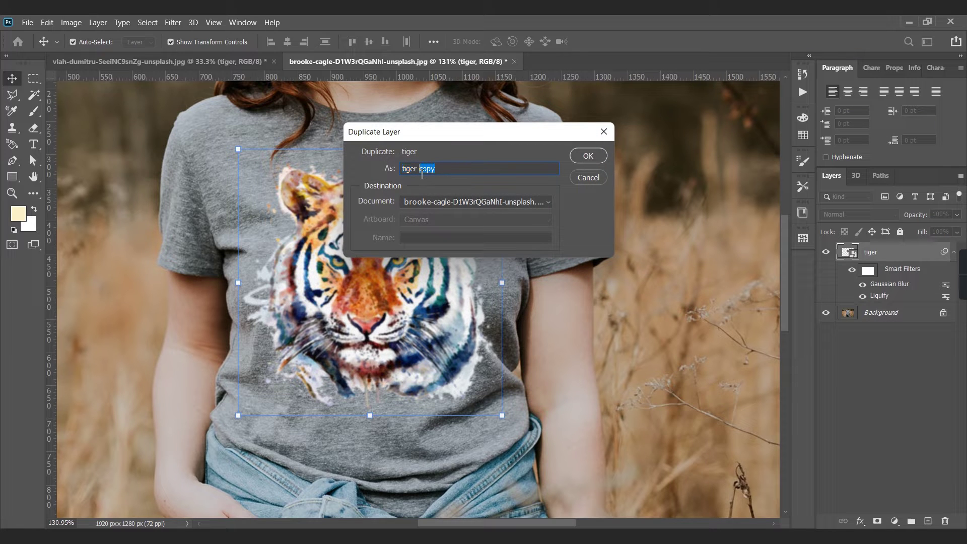
pyautogui.write('2')
pyautogui.click(587, 157)
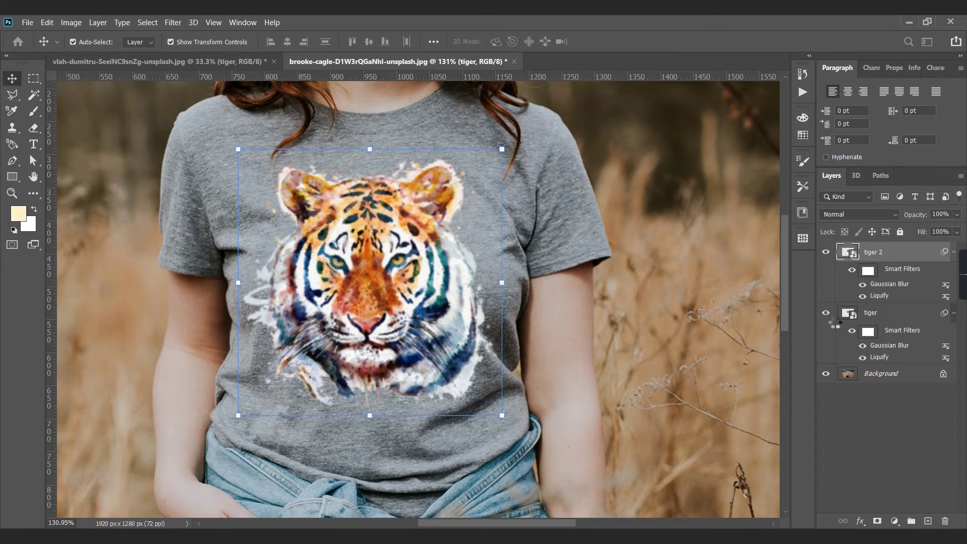
pyautogui.click(826, 313)
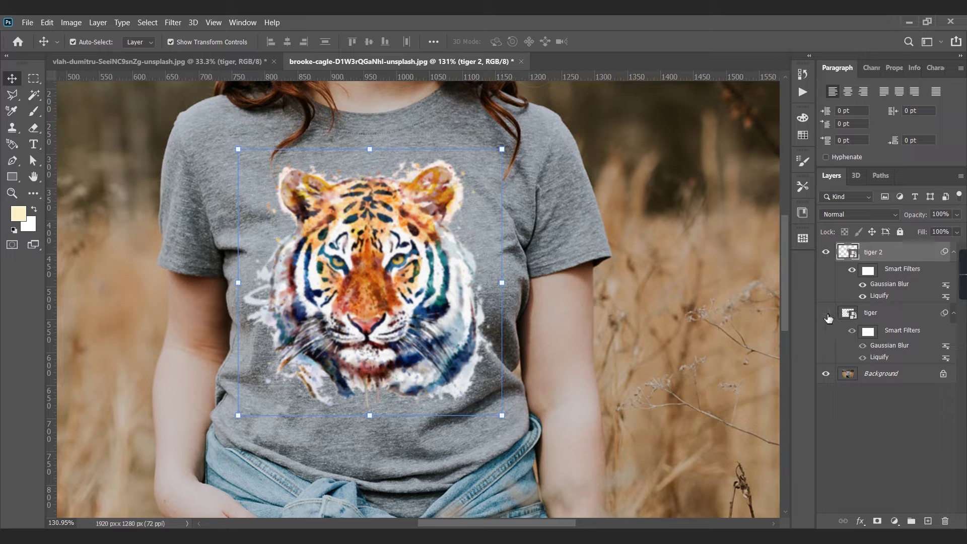
# Step: Set the blend mode of the tiger 2 layer to Multiply
pyautogui.click(865, 217)
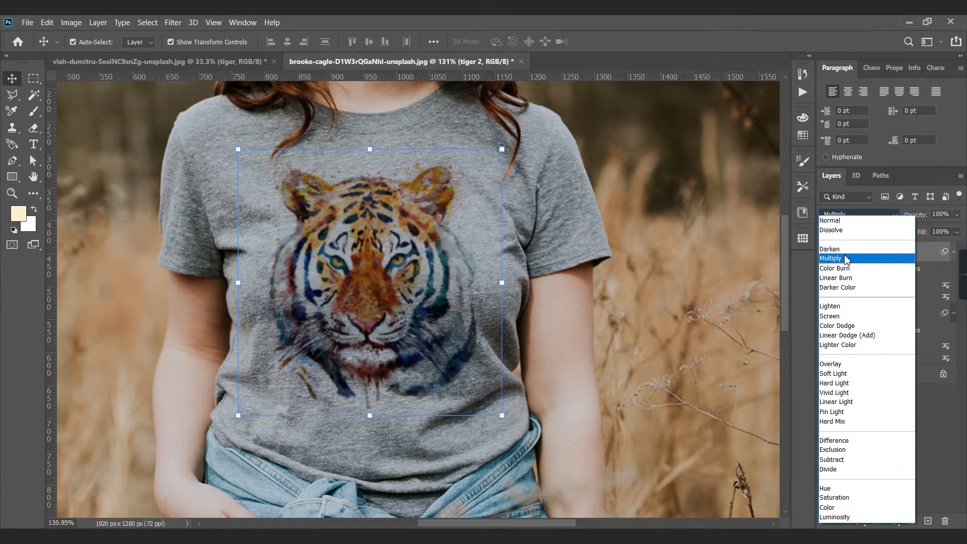
pyautogui.click(841, 258)
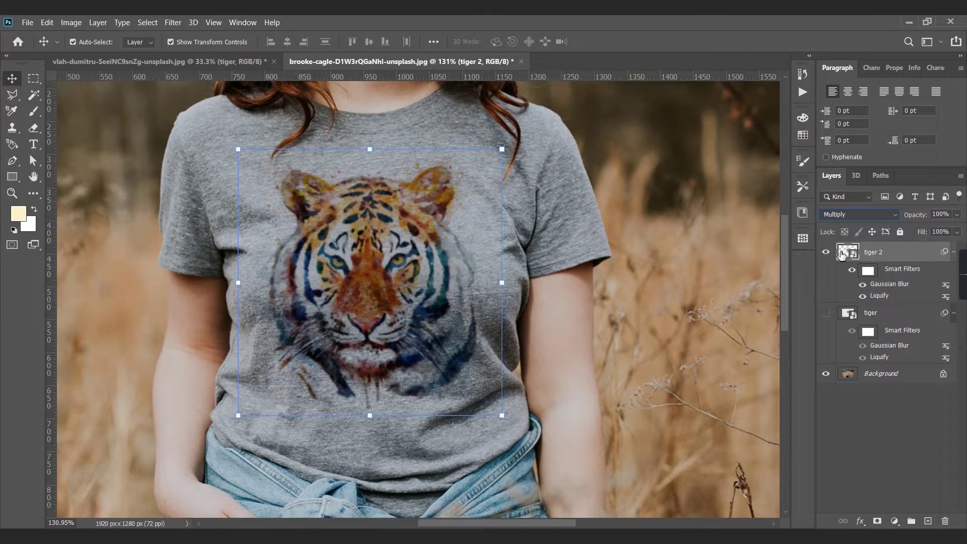
pyautogui.click(869, 447)
pyautogui.click(882, 255)
# Step: Hide the tiger 2 layer and load the composite RGB channel as a luminosity selection of the shirt photo
pyautogui.click(827, 257)
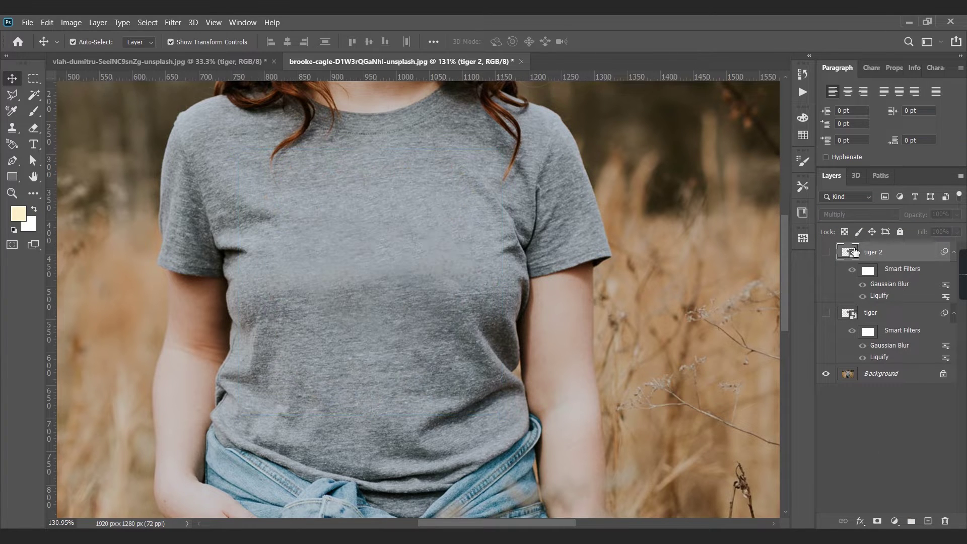
pyautogui.click(874, 68)
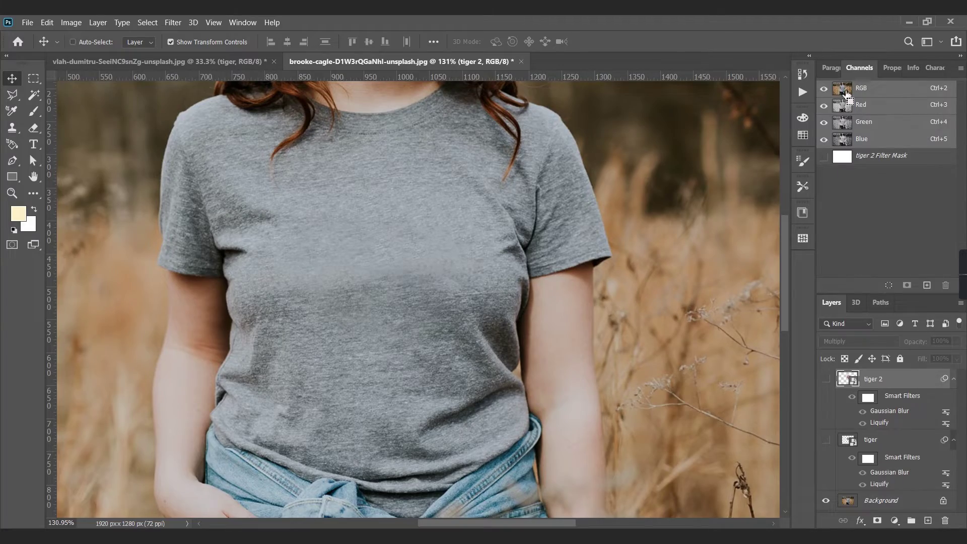
pyautogui.keyDown('ctrl'); pyautogui.click(848, 96); pyautogui.keyUp('ctrl')
pyautogui.scroll(-5, 378, 241)
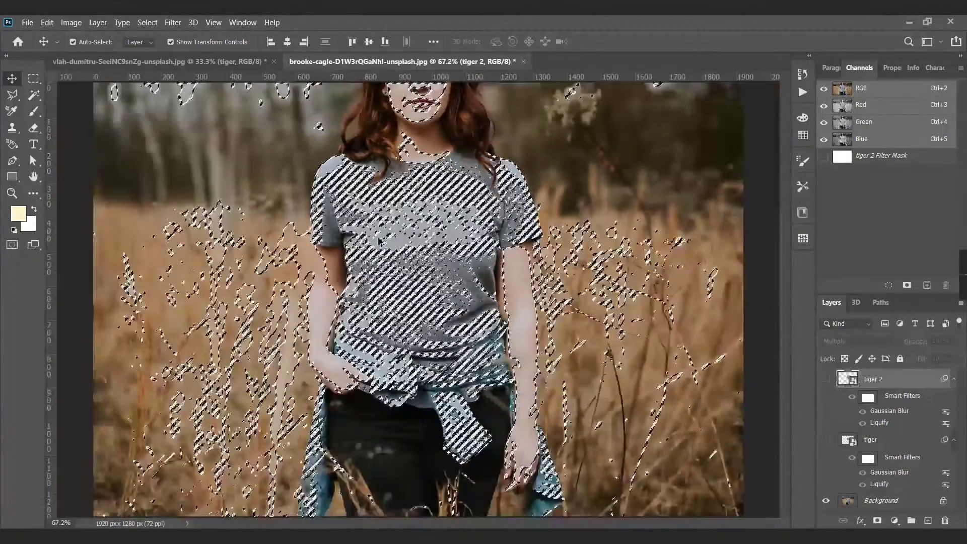
pyautogui.scroll(2, 379, 241)
# Step: Show the tiger 2 layer again and add a layer mask to it from the luminosity selection
pyautogui.hotkey('ctrl', ',')
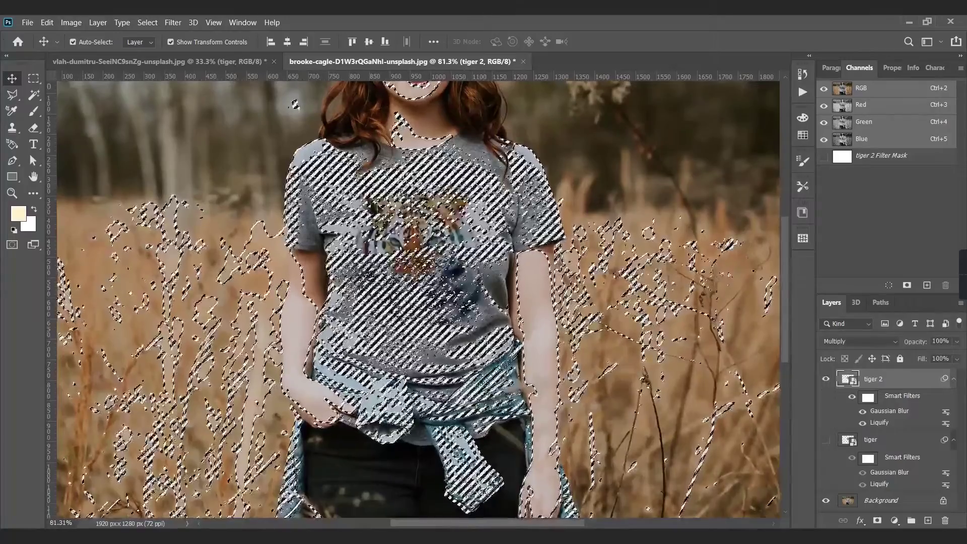
pyautogui.click(879, 521)
pyautogui.scroll(3, 438, 270)
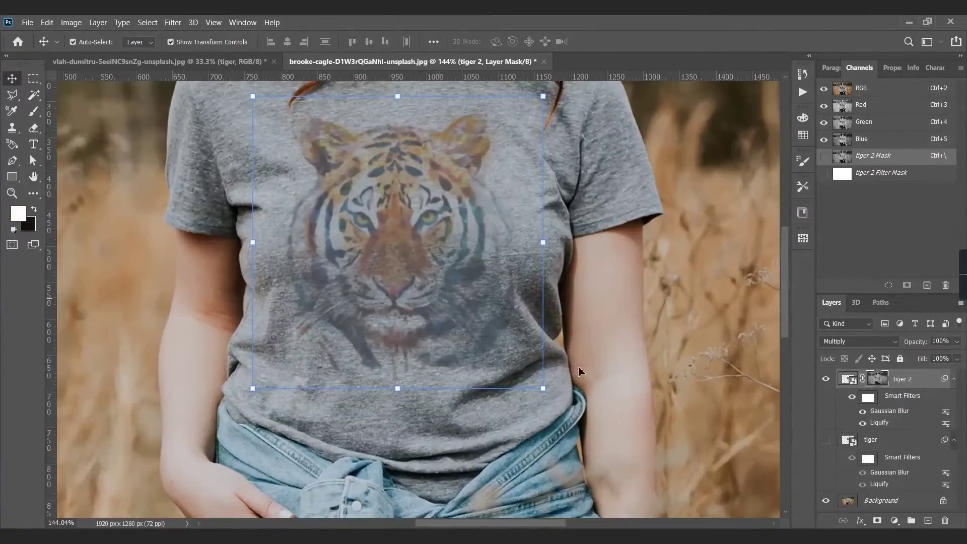
pyautogui.rightClick(879, 386)
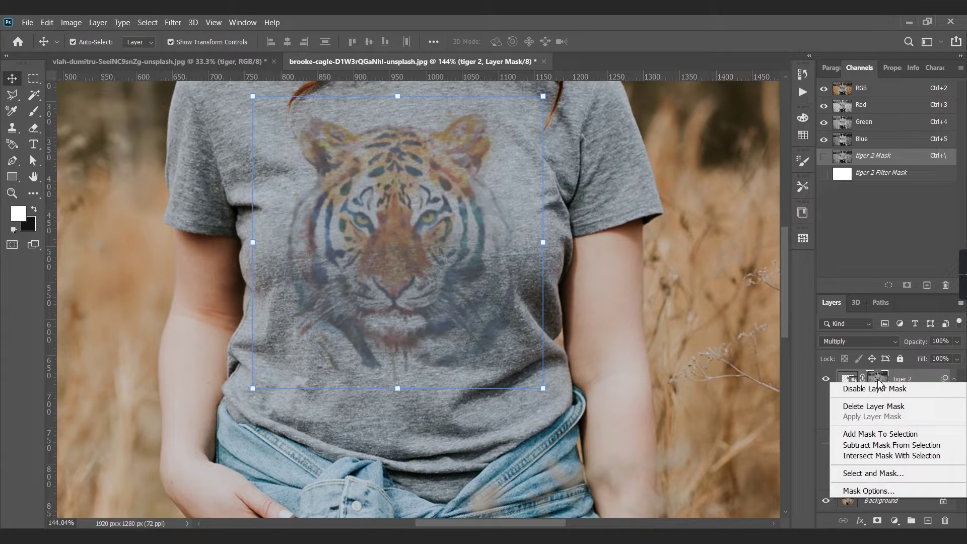
pyautogui.click(877, 233)
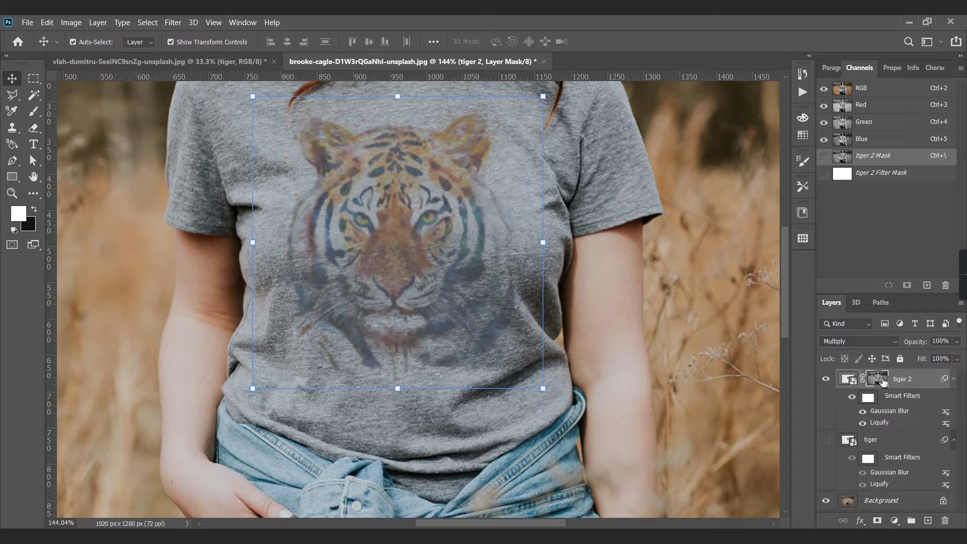
pyautogui.click(147, 22)
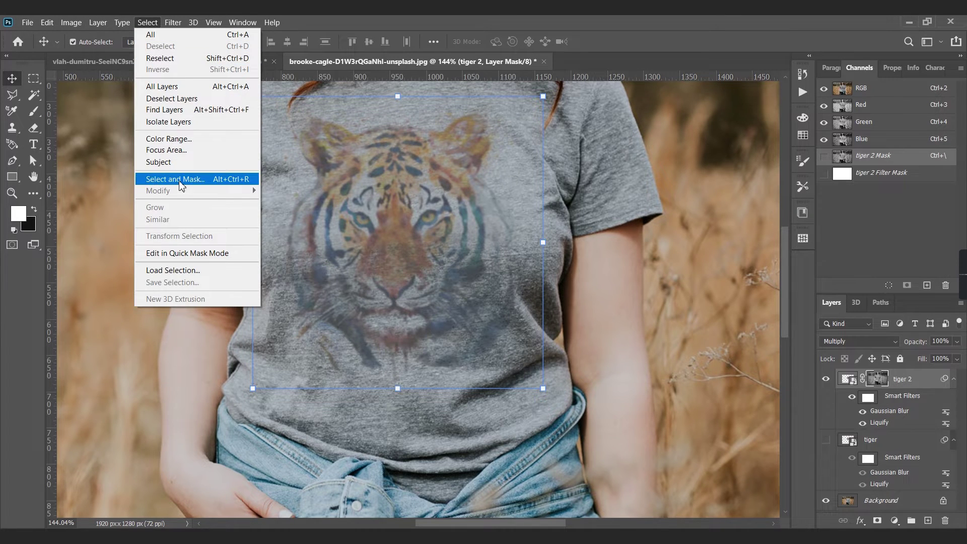
pyautogui.moveTo(100, 26)
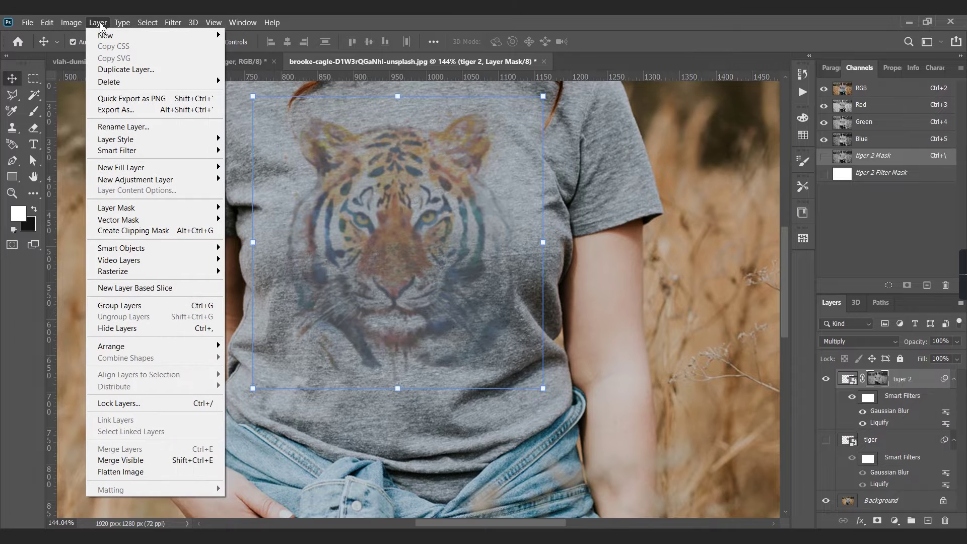
pyautogui.moveTo(130, 213)
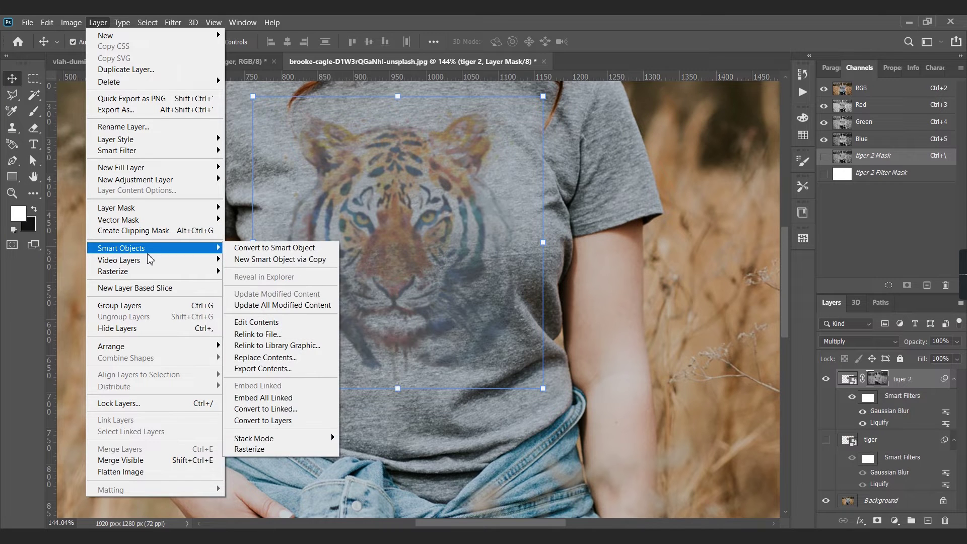
pyautogui.moveTo(147, 273)
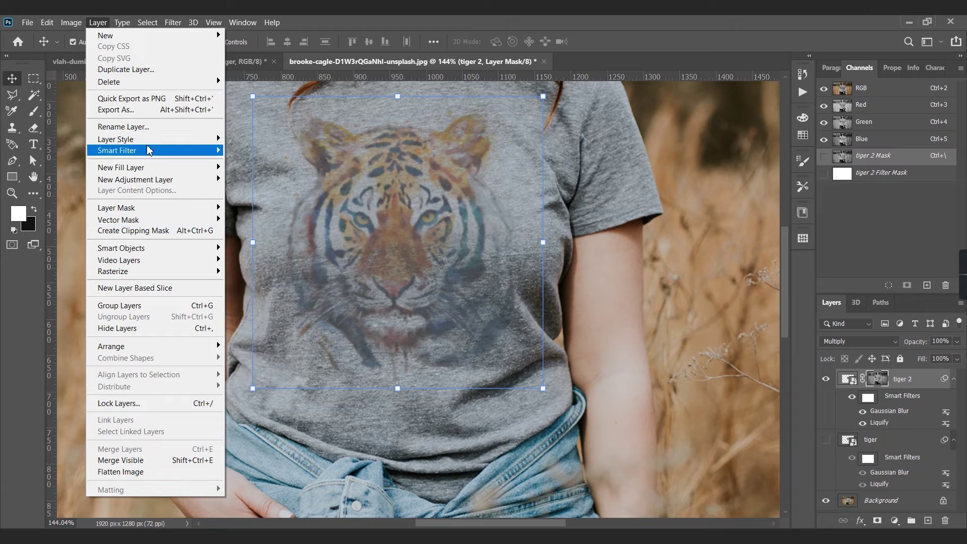
pyautogui.moveTo(141, 40)
pyautogui.moveTo(71, 22)
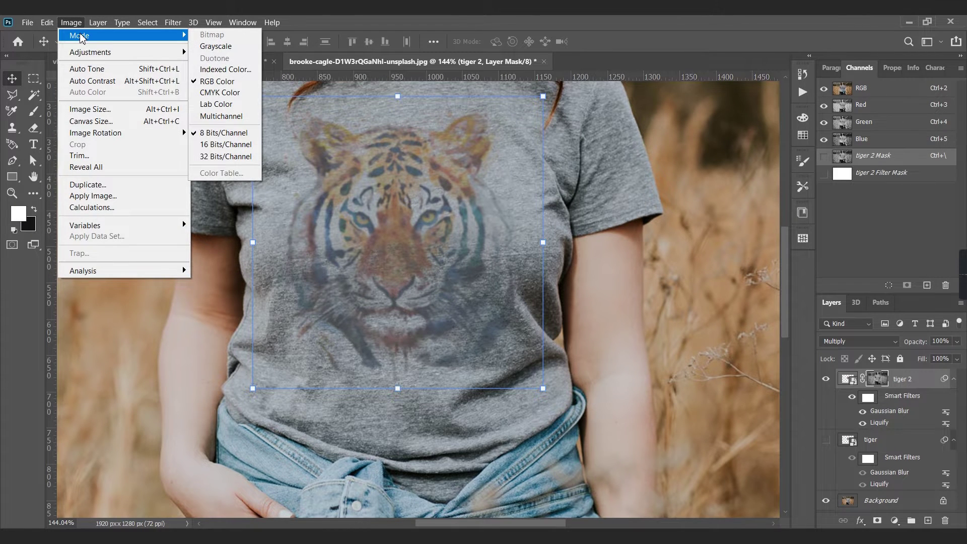
pyautogui.click(501, 115)
pyautogui.rightClick(874, 384)
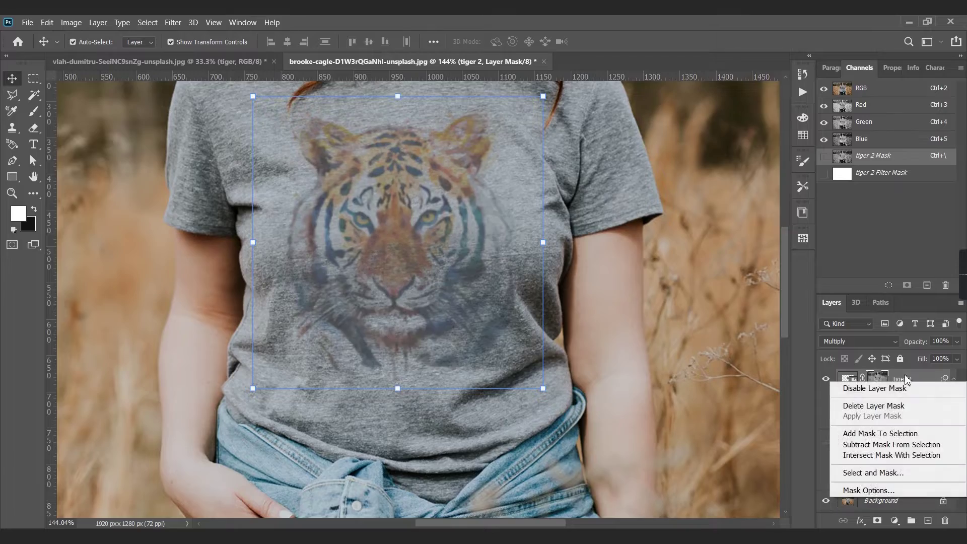
pyautogui.press('Escape')
# Step: Clear the selection loaded from the tiger 2 layer mask and invert the mask's tones
pyautogui.keyDown('ctrl'); pyautogui.click(881, 382); pyautogui.keyUp('ctrl')
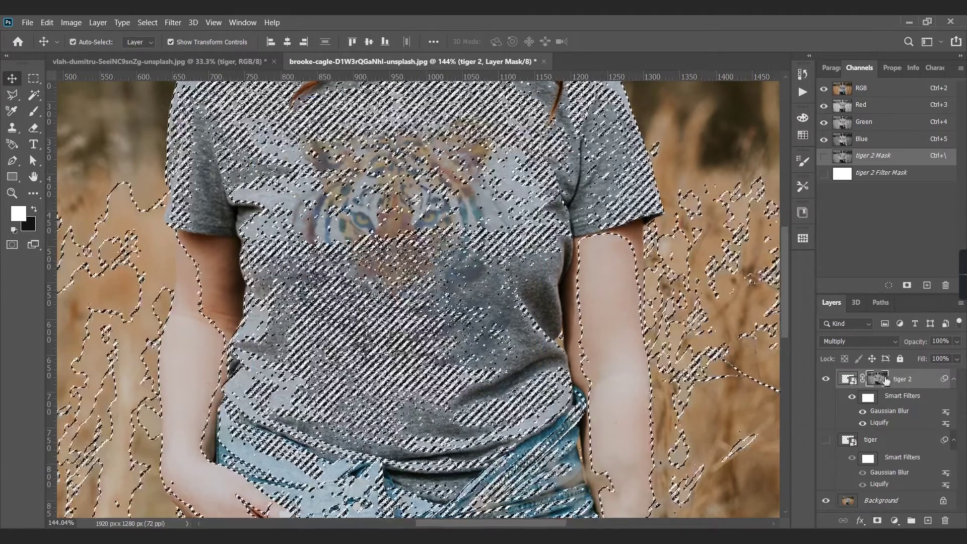
pyautogui.hotkey('ctrl', 'd')
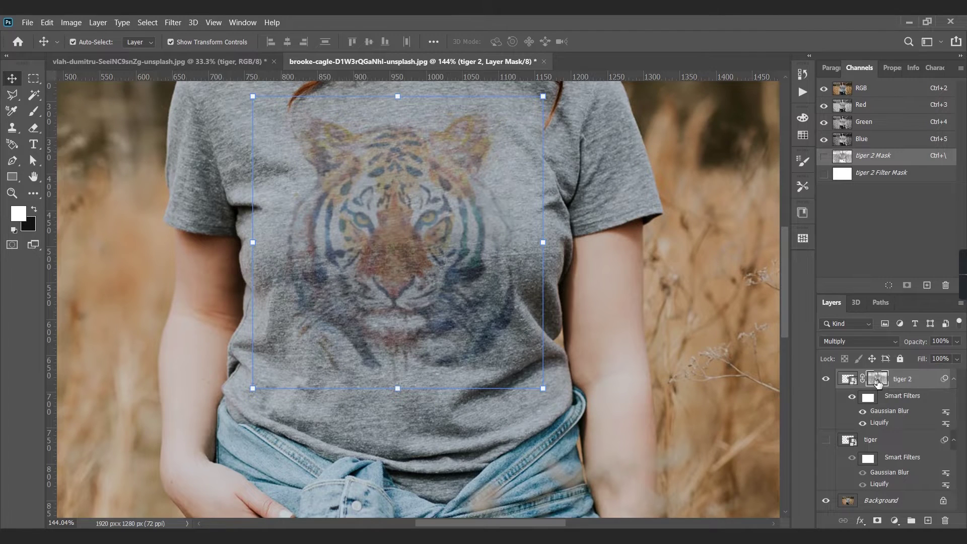
# Step: Increase the contrast of the tiger 2 layer mask with Curves, using black point input 67 and white point input 187
pyautogui.scroll(-6, 690, 371)
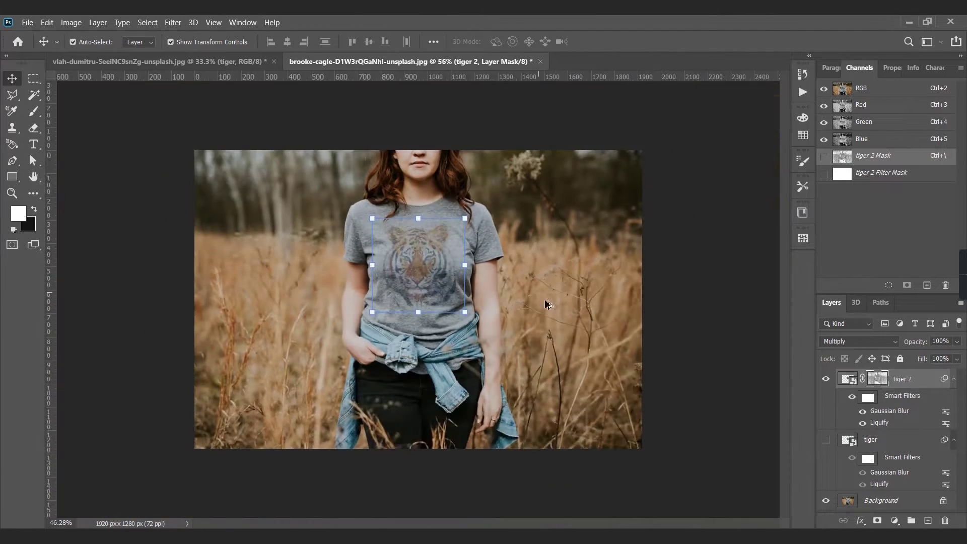
pyautogui.scroll(3, 434, 261)
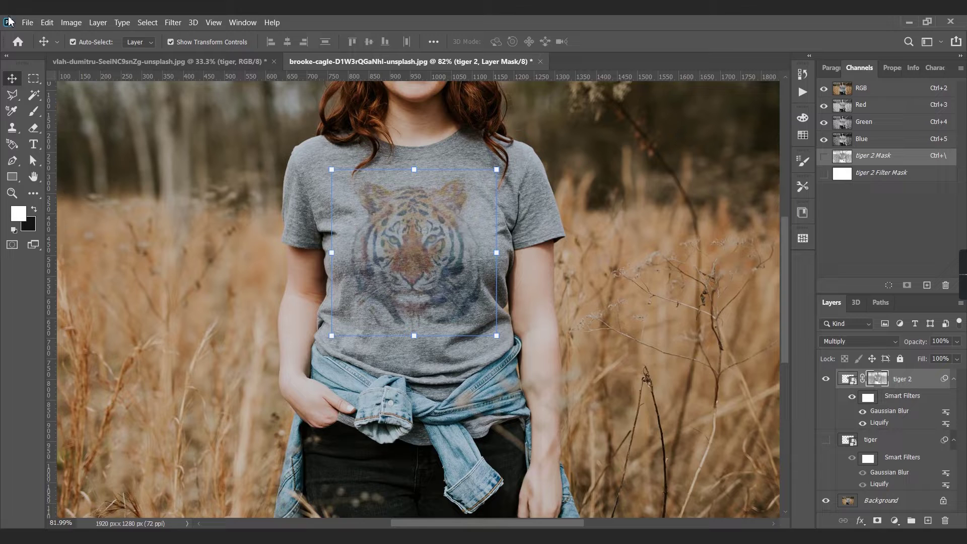
pyautogui.click(71, 23)
pyautogui.moveTo(92, 36)
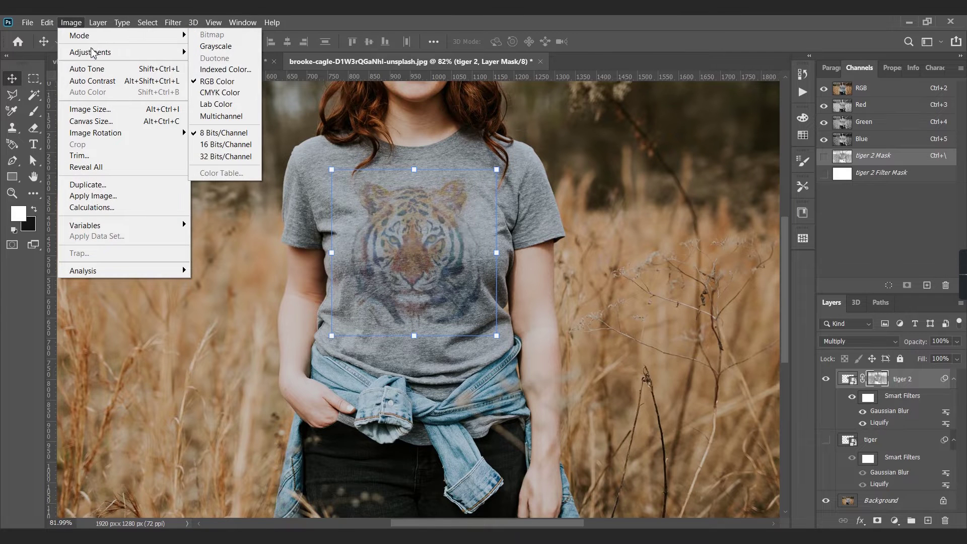
pyautogui.moveTo(101, 53)
pyautogui.click(211, 77)
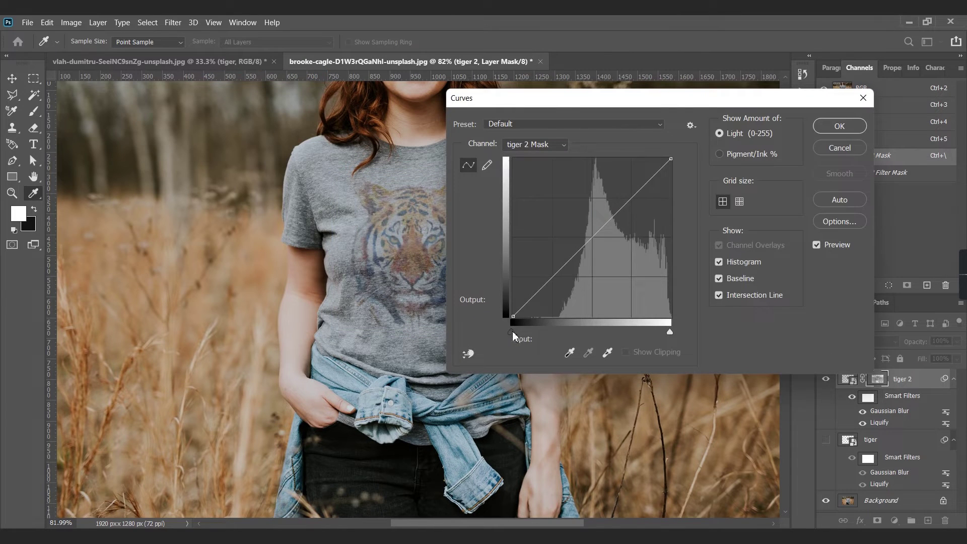
pyautogui.moveTo(556, 112); pyautogui.dragTo(653, 115)
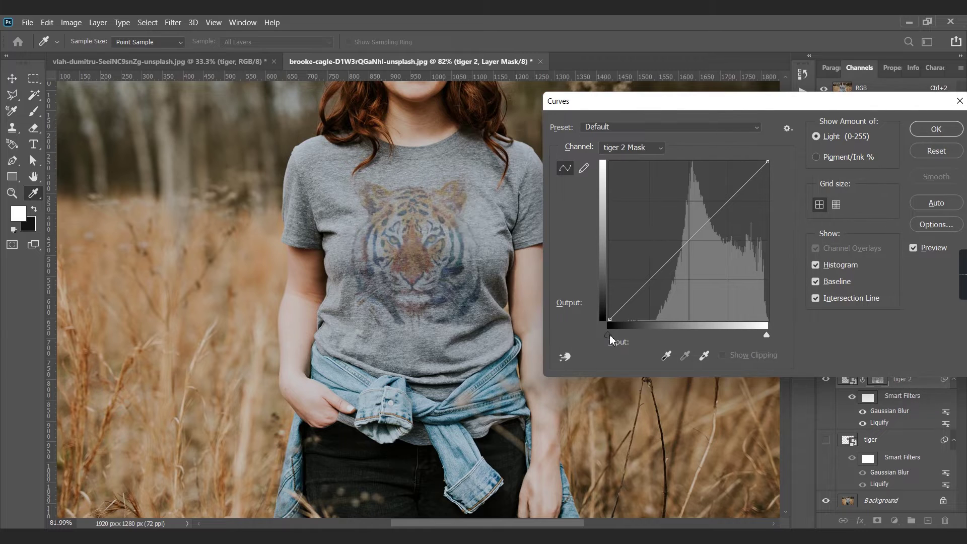
pyautogui.moveTo(610, 336); pyautogui.dragTo(647, 333)
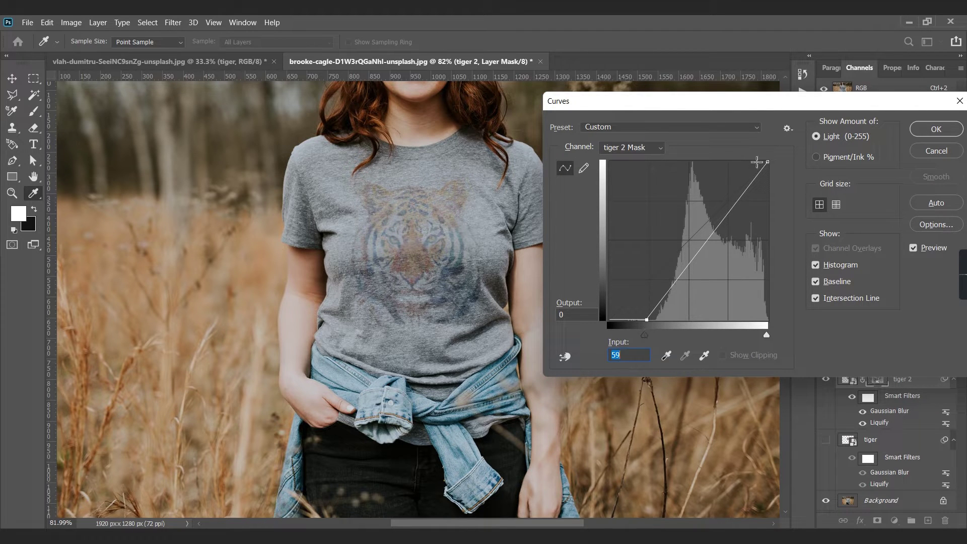
pyautogui.moveTo(765, 327); pyautogui.dragTo(724, 328)
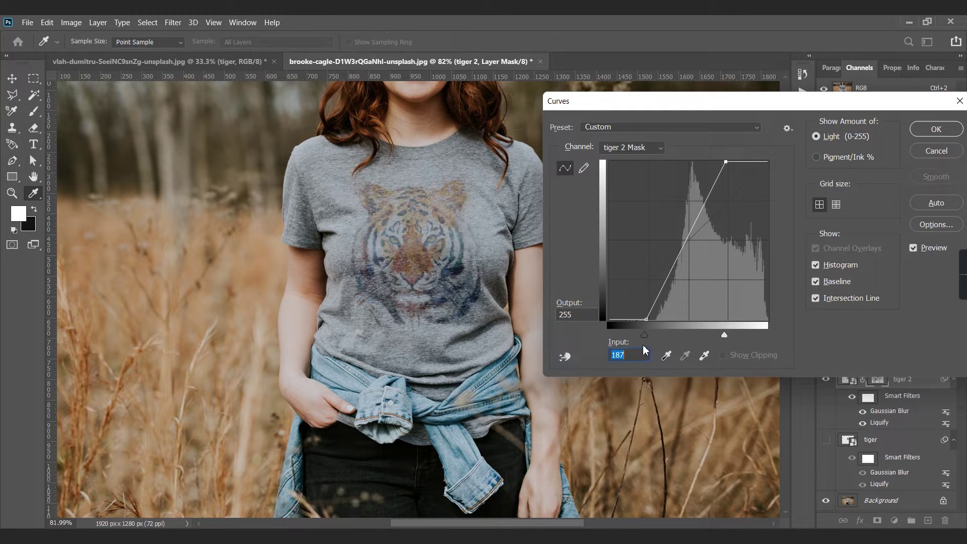
pyautogui.moveTo(644, 335); pyautogui.dragTo(650, 335)
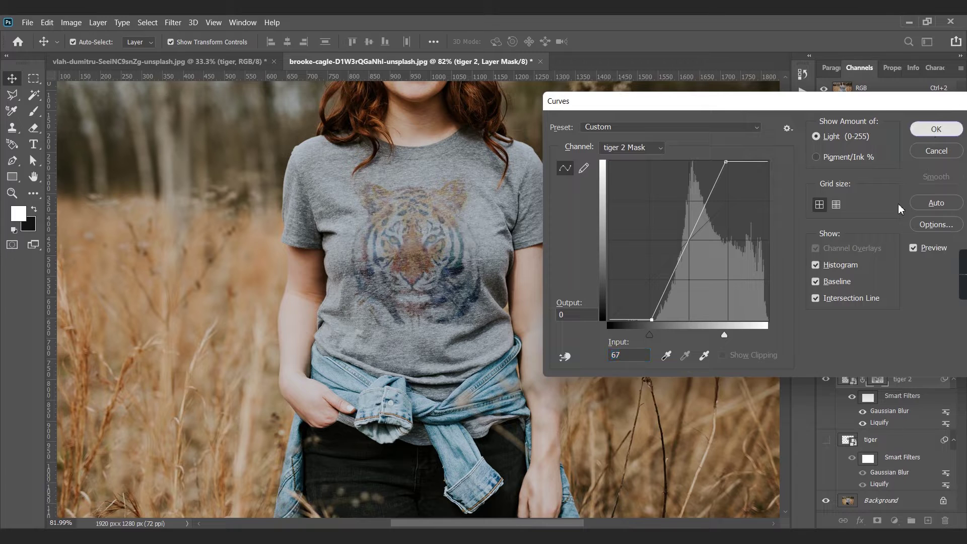
pyautogui.press('Return')
# Step: Duplicate the tiger 2 layer within the same document and name the copy tiger 3
pyautogui.rightClick(912, 383)
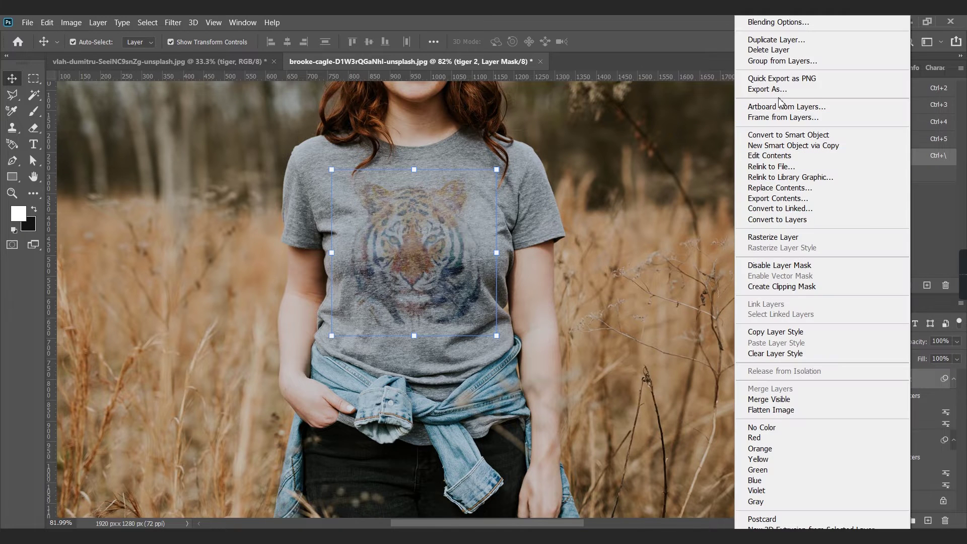
pyautogui.click(779, 40)
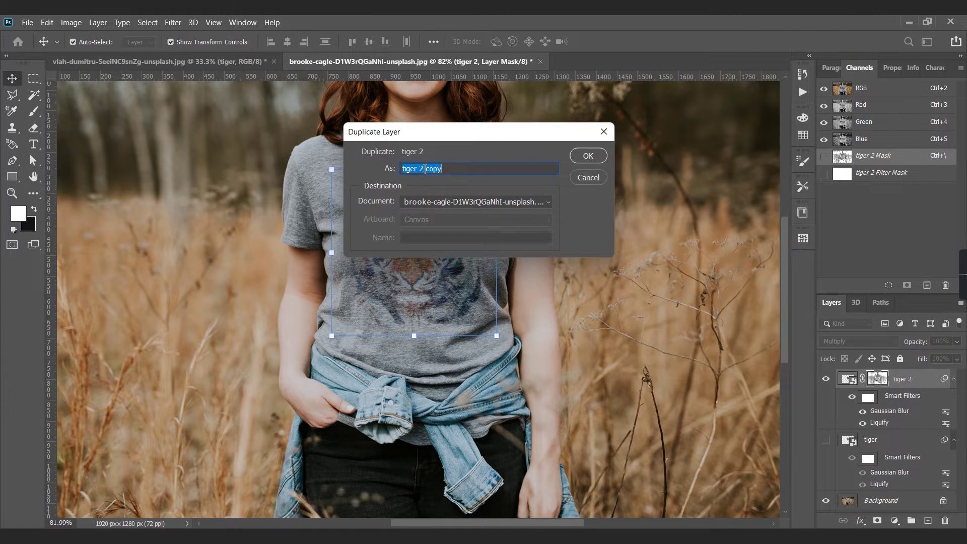
pyautogui.moveTo(419, 169); pyautogui.dragTo(451, 171)
pyautogui.write('3')
pyautogui.click(595, 160)
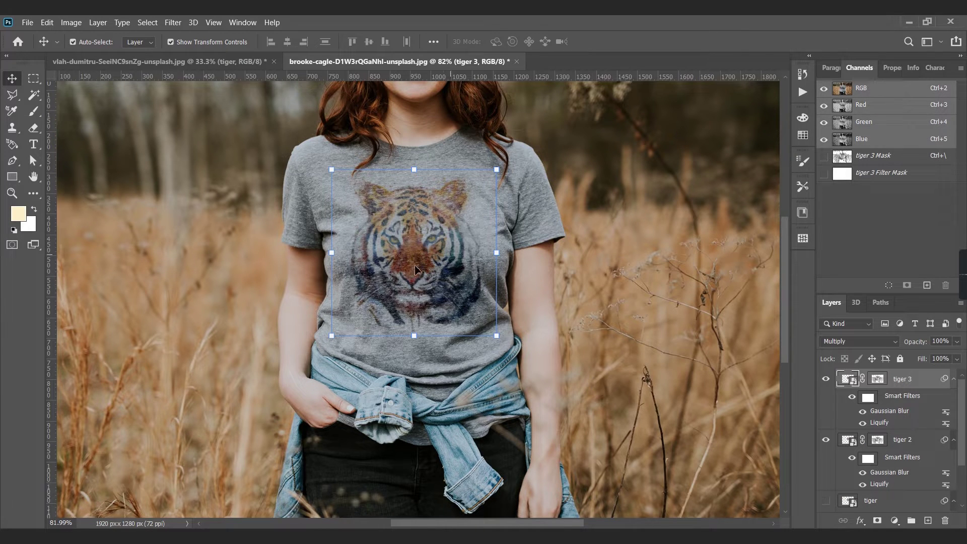
# Step: Set the blend mode of the tiger 3 layer to Screen and invert its layer mask
pyautogui.click(855, 344)
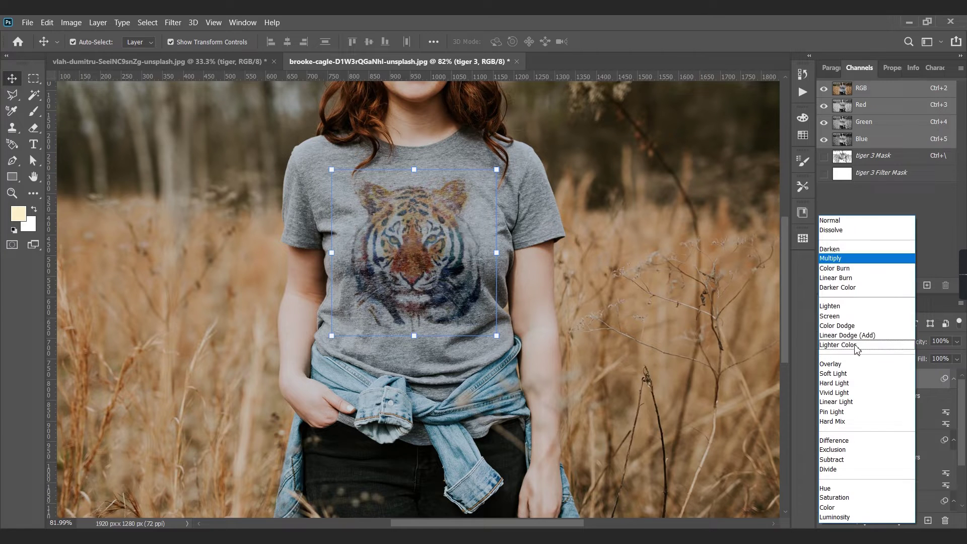
pyautogui.click(838, 315)
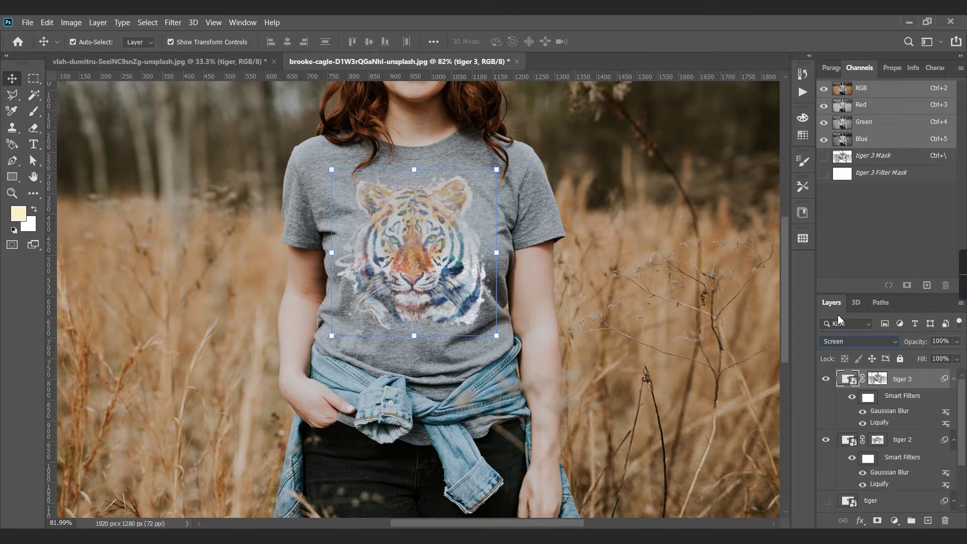
pyautogui.click(875, 383)
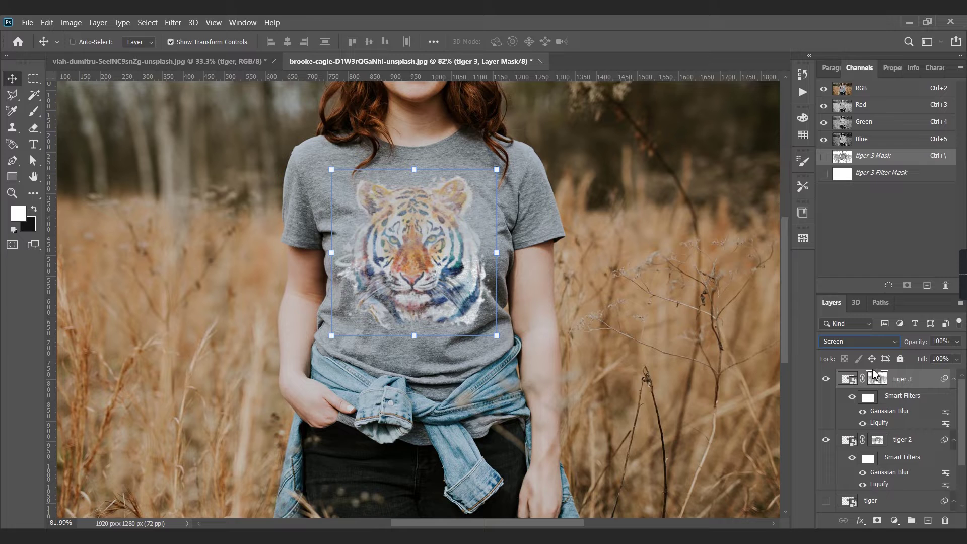
pyautogui.hotkey('ctrl', 'v')
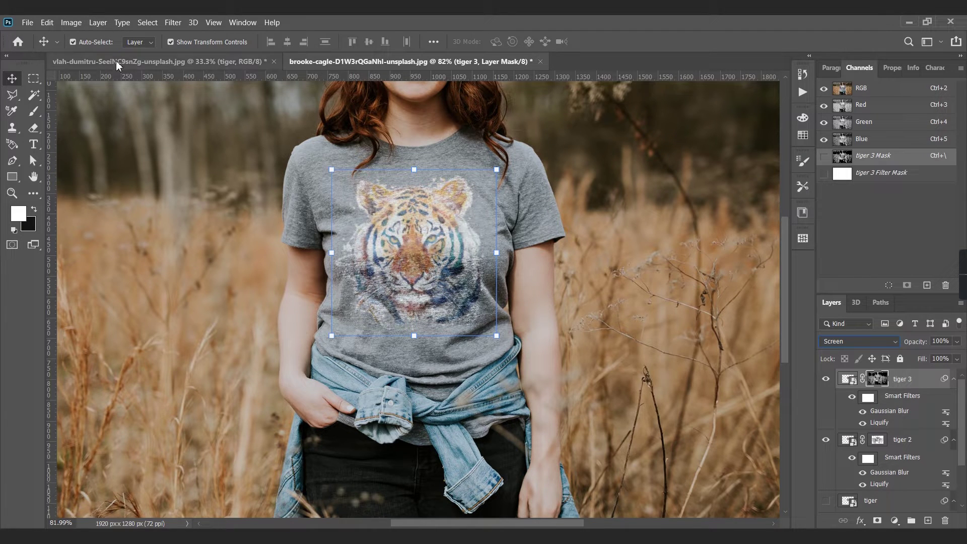
# Step: Apply Curves to the tiger 3 artwork, with the black point at input 117 and the white point pulled inward and slightly lowered
pyautogui.click(76, 22)
pyautogui.moveTo(122, 22)
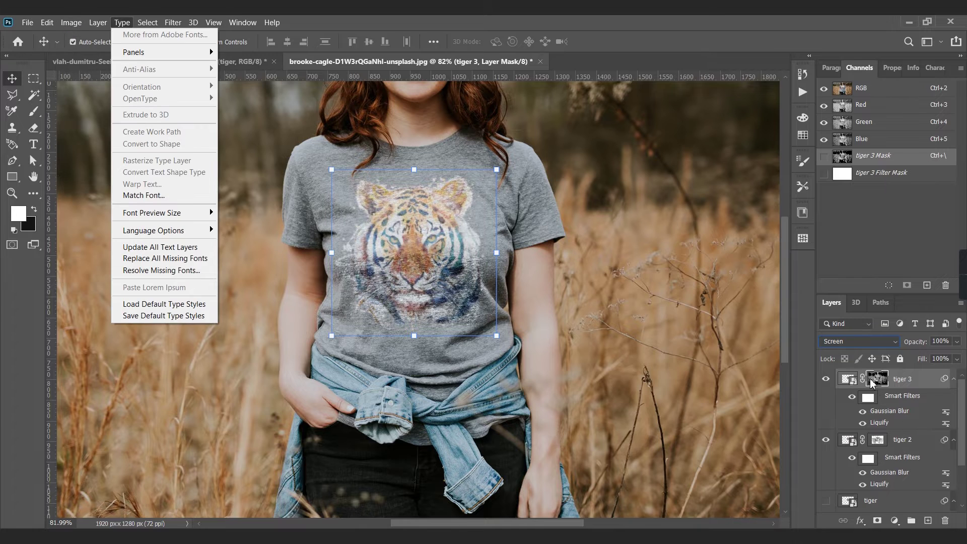
pyautogui.click(846, 378)
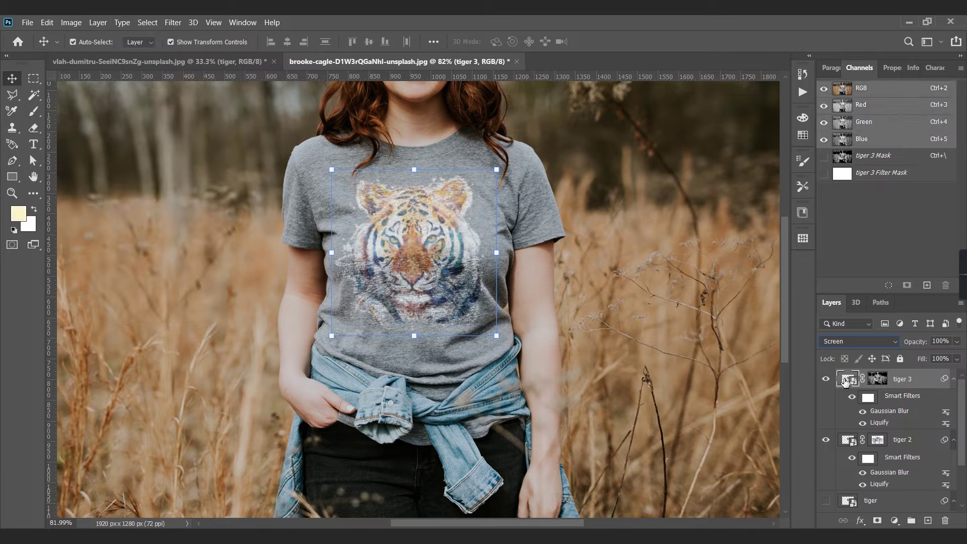
pyautogui.click(76, 22)
pyautogui.moveTo(81, 35)
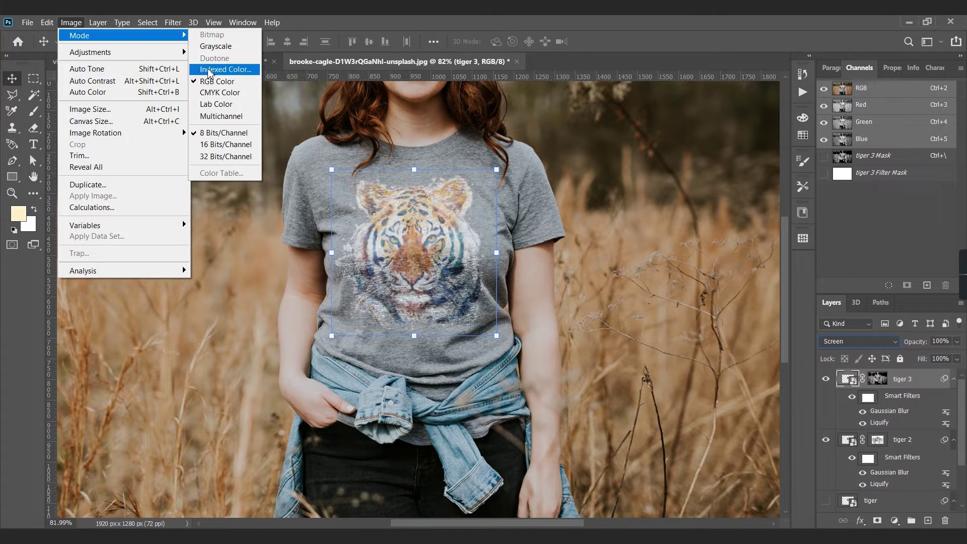
pyautogui.moveTo(178, 53)
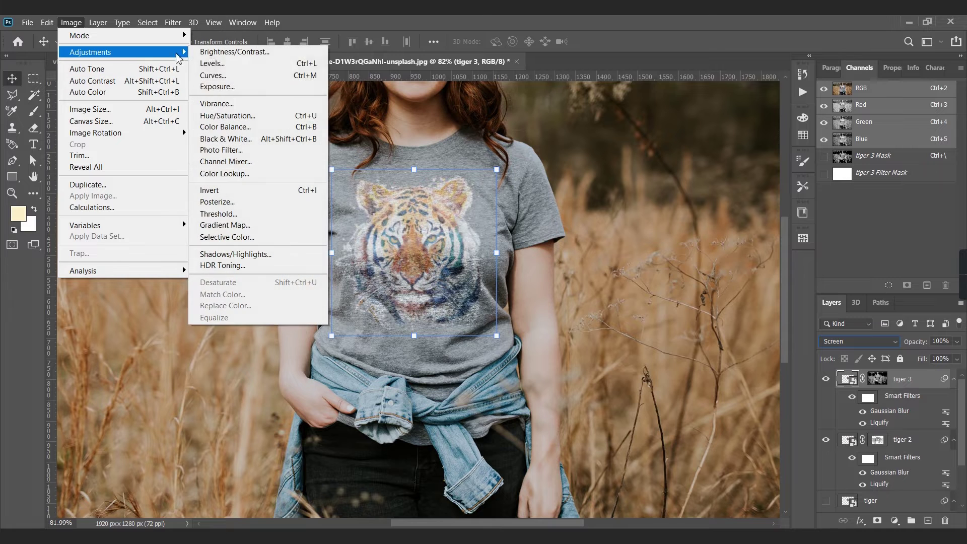
pyautogui.click(215, 75)
pyautogui.moveTo(432, 84); pyautogui.dragTo(706, 100)
pyautogui.moveTo(602, 328); pyautogui.dragTo(668, 316)
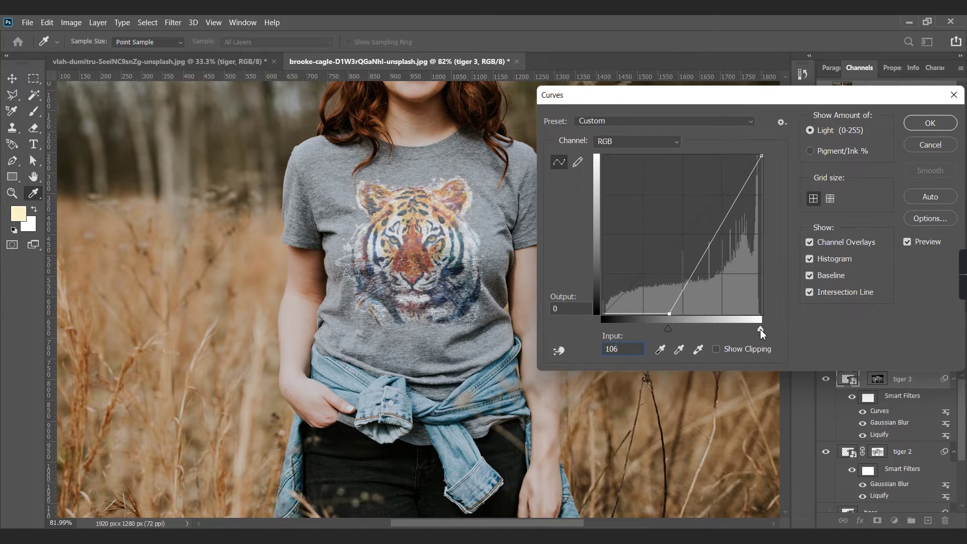
pyautogui.moveTo(760, 328)
pyautogui.mouseDown()
pyautogui.moveTo(737, 330)
pyautogui.moveTo(749, 328)
pyautogui.mouseUp()
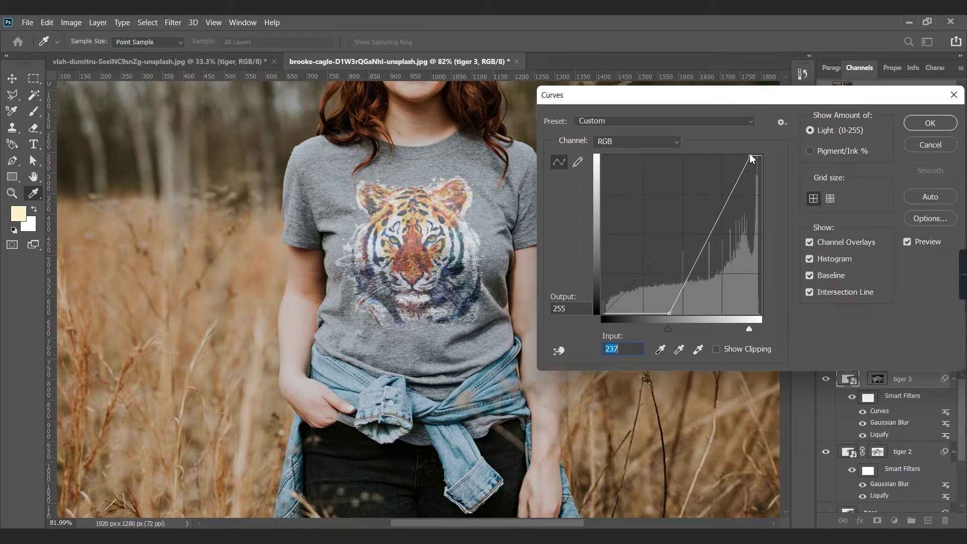
pyautogui.moveTo(750, 157)
pyautogui.mouseDown()
pyautogui.moveTo(752, 185)
pyautogui.moveTo(741, 173)
pyautogui.mouseUp()
pyautogui.moveTo(668, 329)
pyautogui.mouseDown()
pyautogui.moveTo(652, 329)
pyautogui.moveTo(676, 331)
pyautogui.mouseUp()
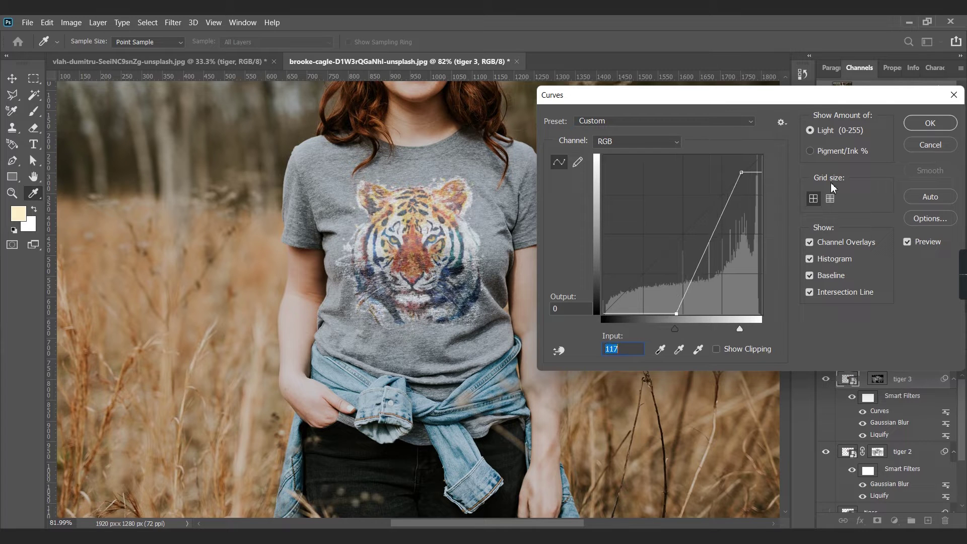
pyautogui.click(924, 128)
# Step: Apply Curves to the tiger 2 artwork, with the black point at input 67 and the white end of the curve lowered
pyautogui.click(903, 455)
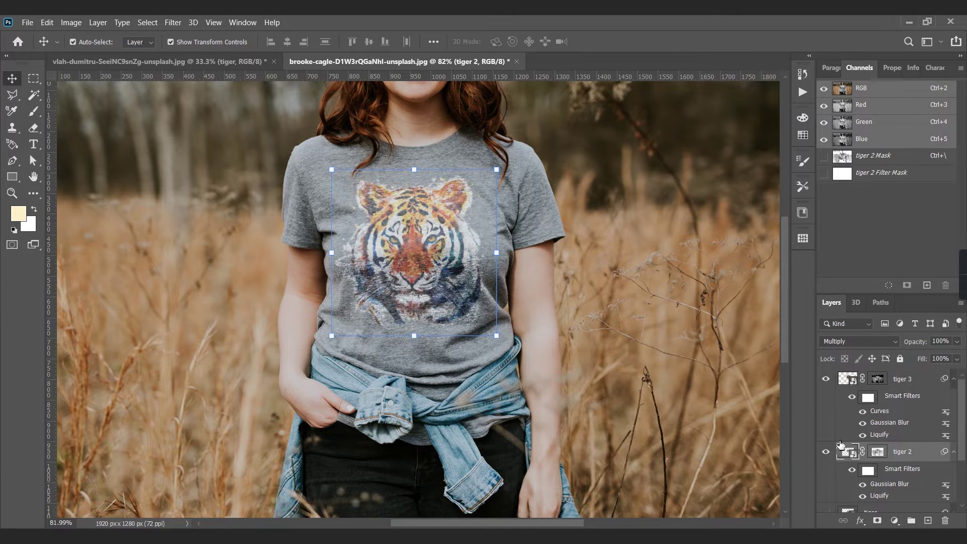
pyautogui.click(71, 22)
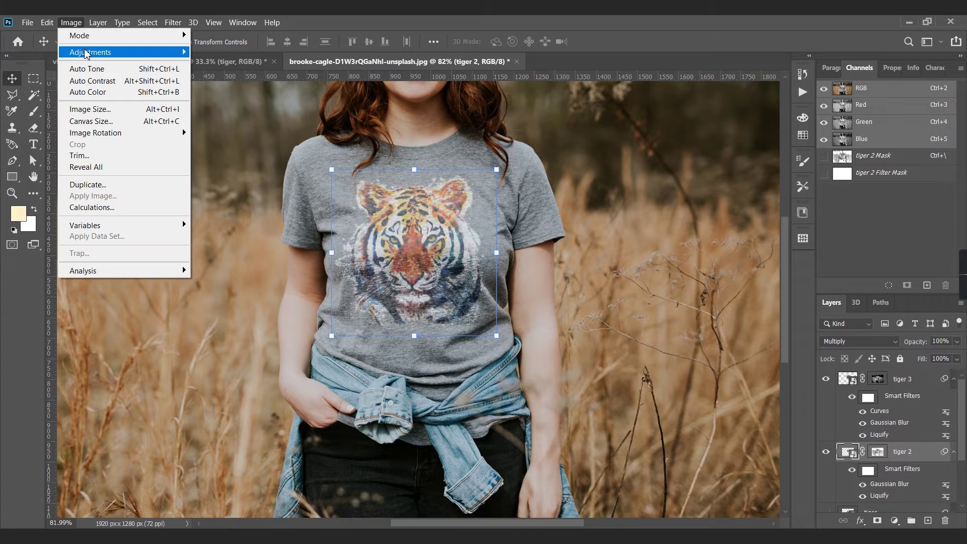
pyautogui.moveTo(115, 52)
pyautogui.click(214, 76)
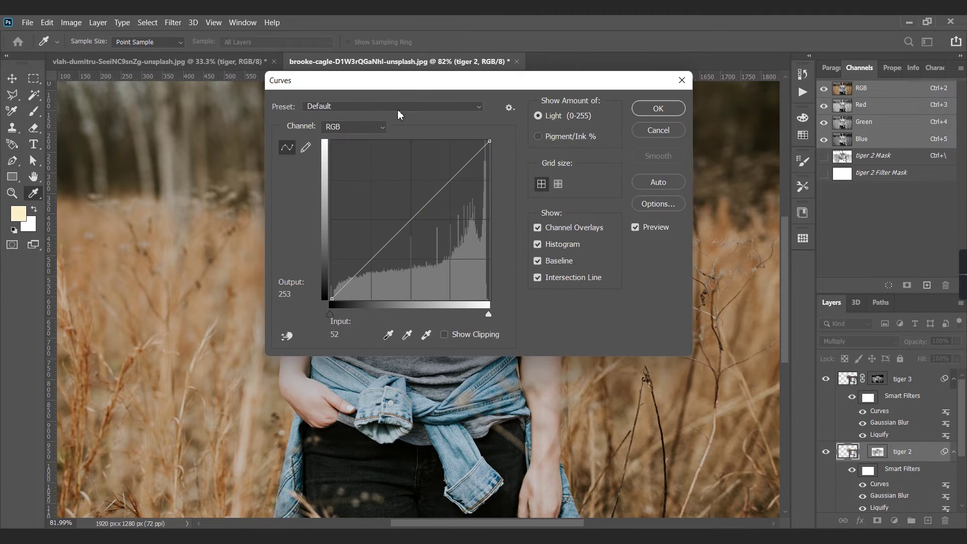
pyautogui.moveTo(440, 84); pyautogui.dragTo(720, 84)
pyautogui.moveTo(607, 313); pyautogui.dragTo(651, 312)
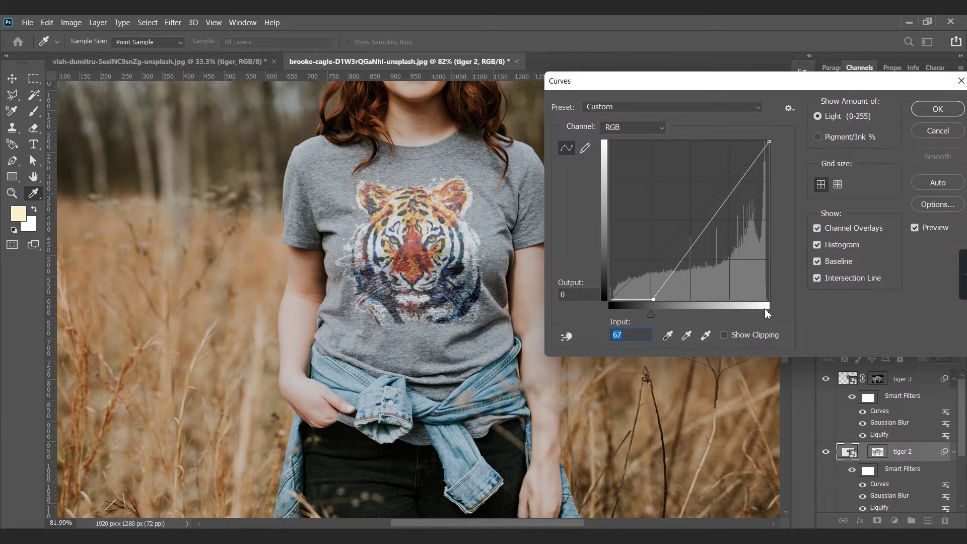
pyautogui.moveTo(767, 312)
pyautogui.mouseDown()
pyautogui.moveTo(729, 314)
pyautogui.moveTo(770, 313)
pyautogui.mouseUp()
pyautogui.moveTo(772, 143); pyautogui.dragTo(781, 175)
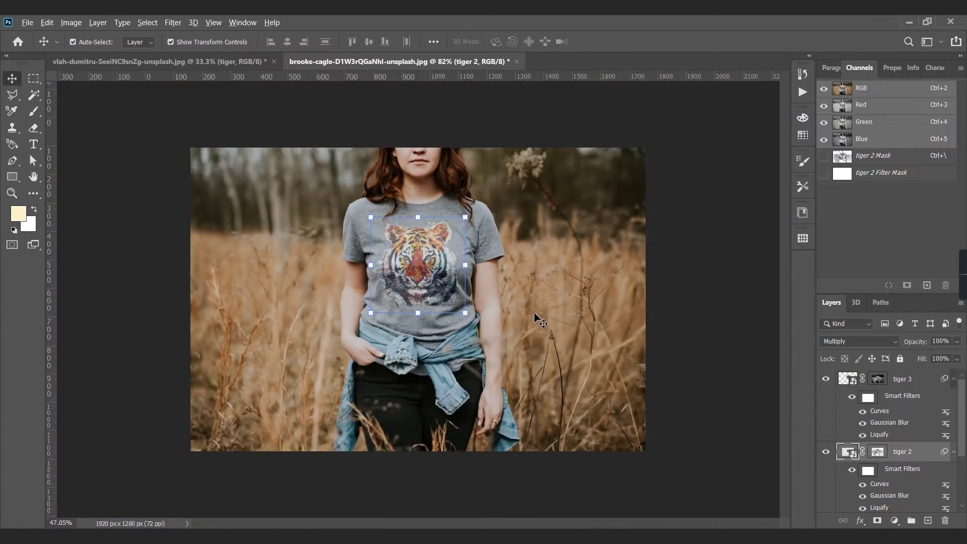
# Step: Apply a second Curves adjustment to the tiger 3 artwork, moving the black point slightly inward to deepen the shadows
pyautogui.scroll(5, 421, 276)
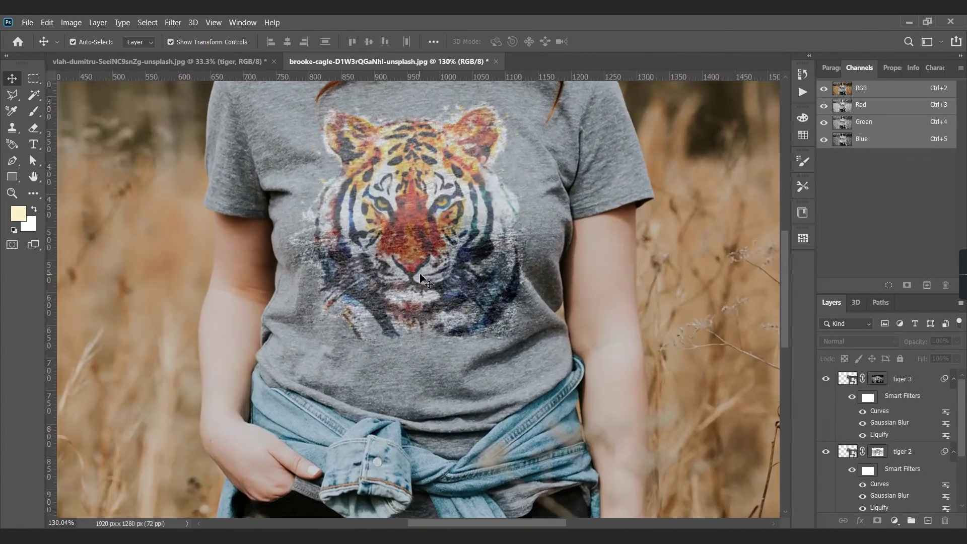
pyautogui.click(421, 277)
pyautogui.scroll(-3, 479, 234)
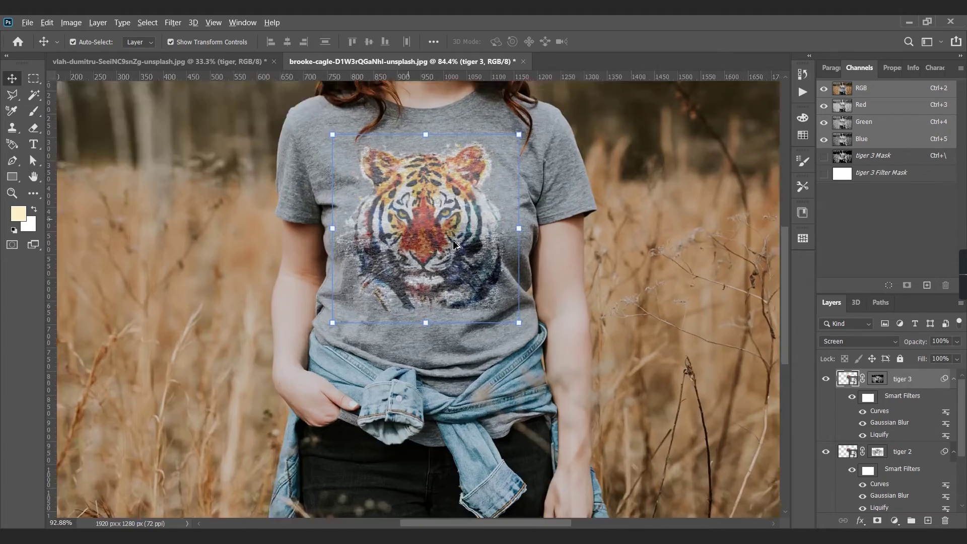
pyautogui.scroll(6, 479, 237)
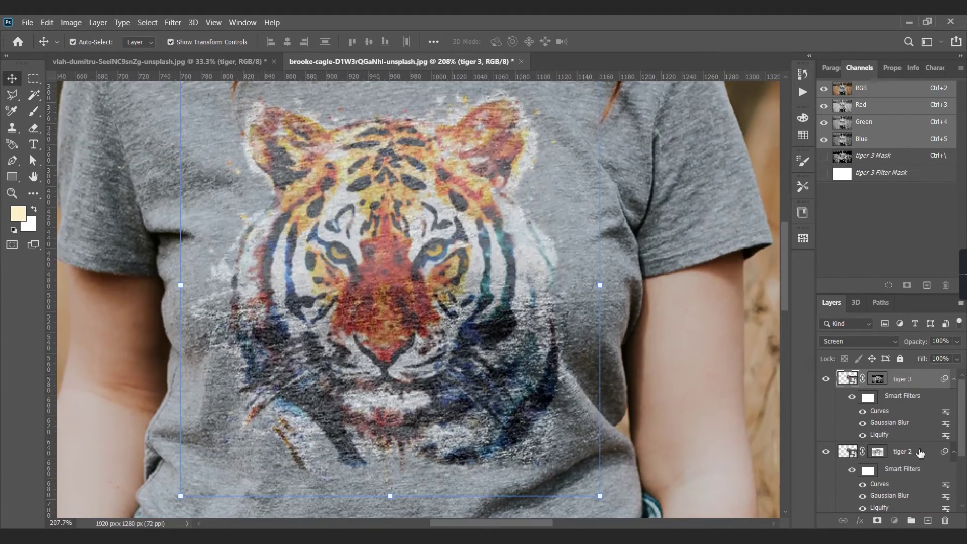
pyautogui.click(920, 453)
pyautogui.scroll(-4, 455, 291)
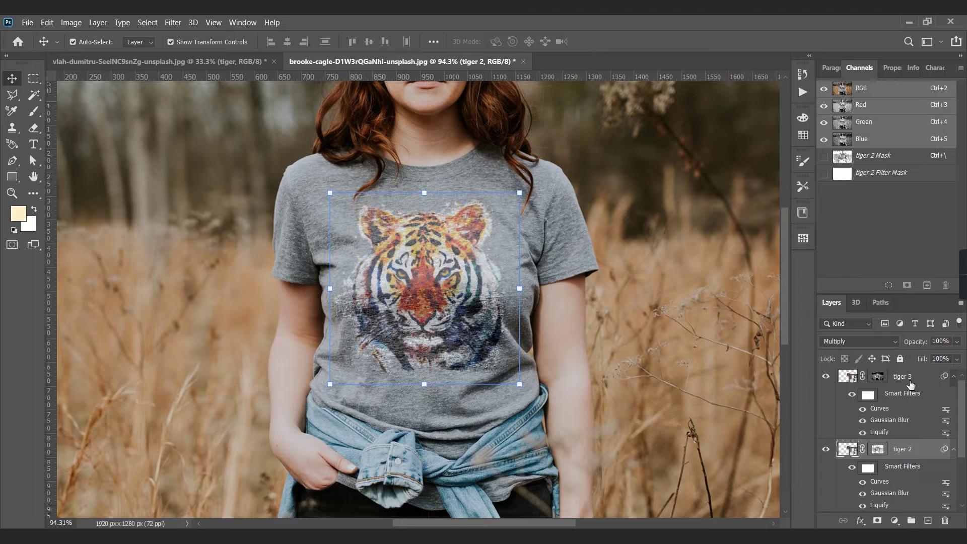
pyautogui.click(910, 384)
pyautogui.click(71, 22)
pyautogui.moveTo(87, 36)
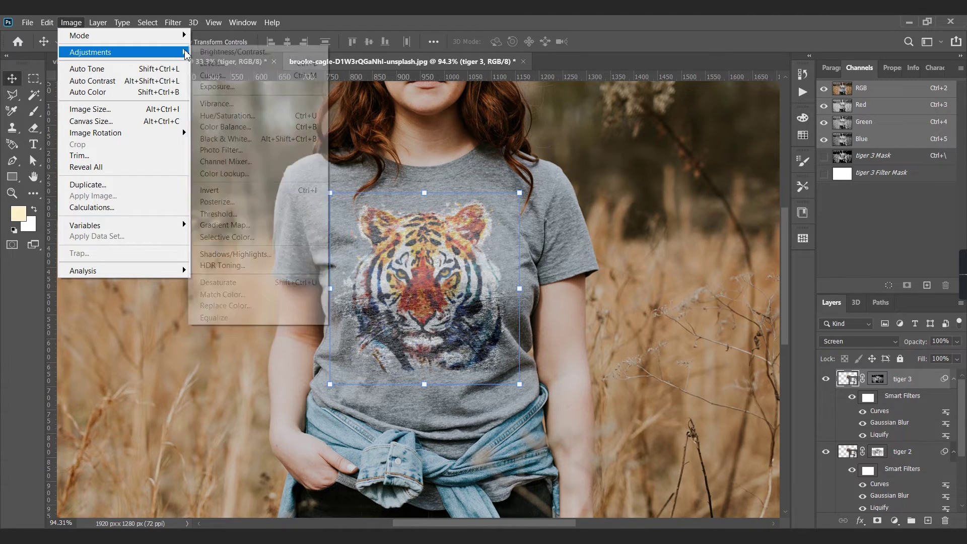
pyautogui.click(217, 75)
pyautogui.moveTo(451, 85); pyautogui.dragTo(715, 103)
pyautogui.moveTo(597, 333); pyautogui.dragTo(613, 333)
pyautogui.click(918, 132)
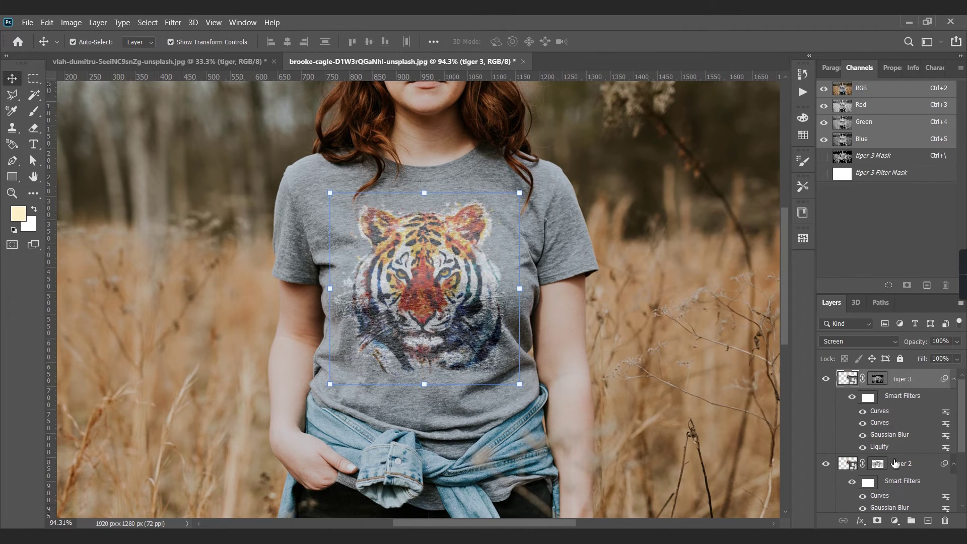
# Step: Add a Hue/Saturation adjustment layer directly above the tiger 2 layer
pyautogui.click(895, 462)
pyautogui.click(894, 523)
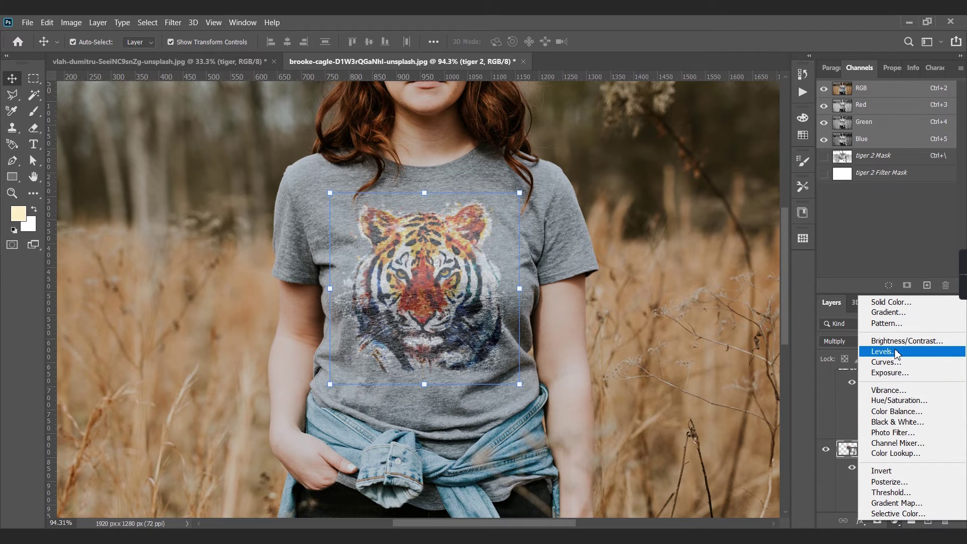
pyautogui.click(885, 401)
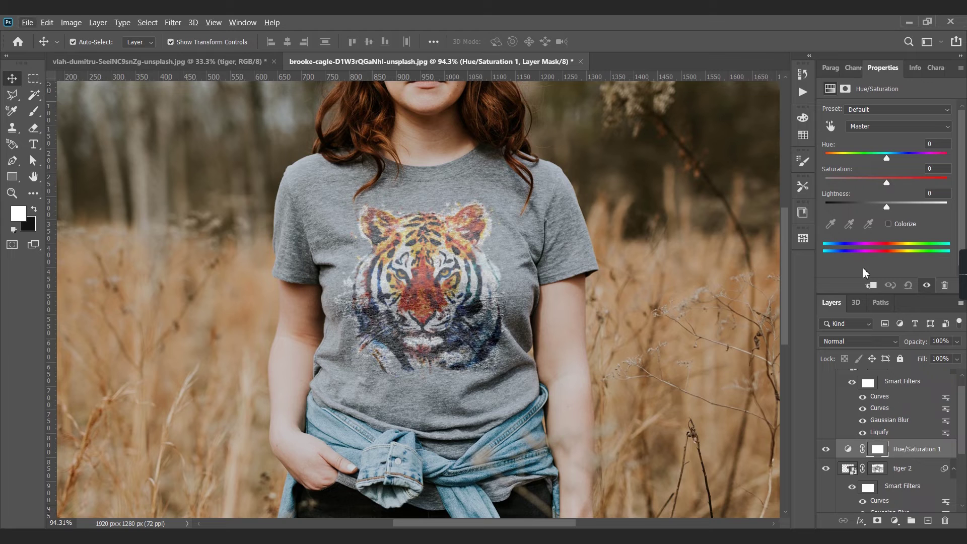
# Step: Clip the Hue/Saturation adjustment to the tiger 2 layer and reduce its saturation to -84
pyautogui.click(872, 286)
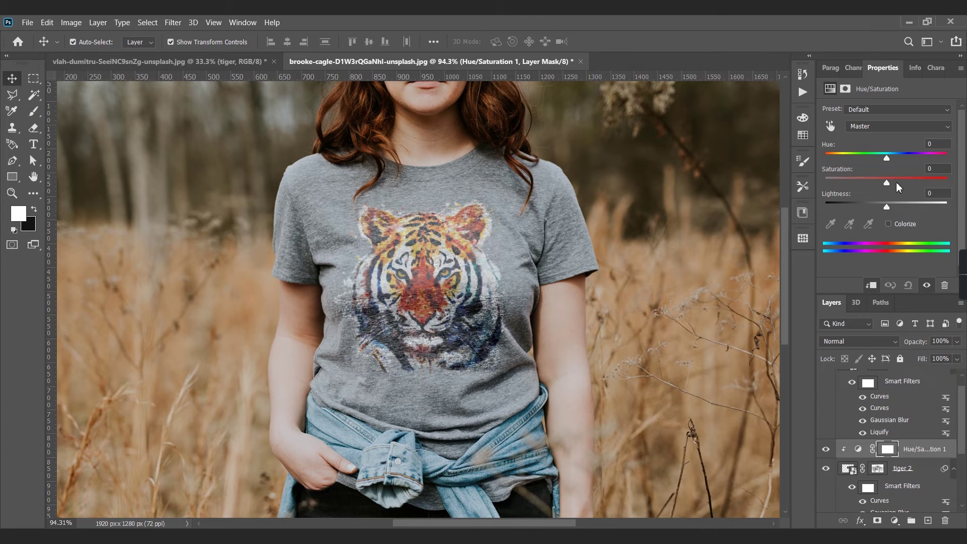
pyautogui.moveTo(883, 179); pyautogui.dragTo(836, 183)
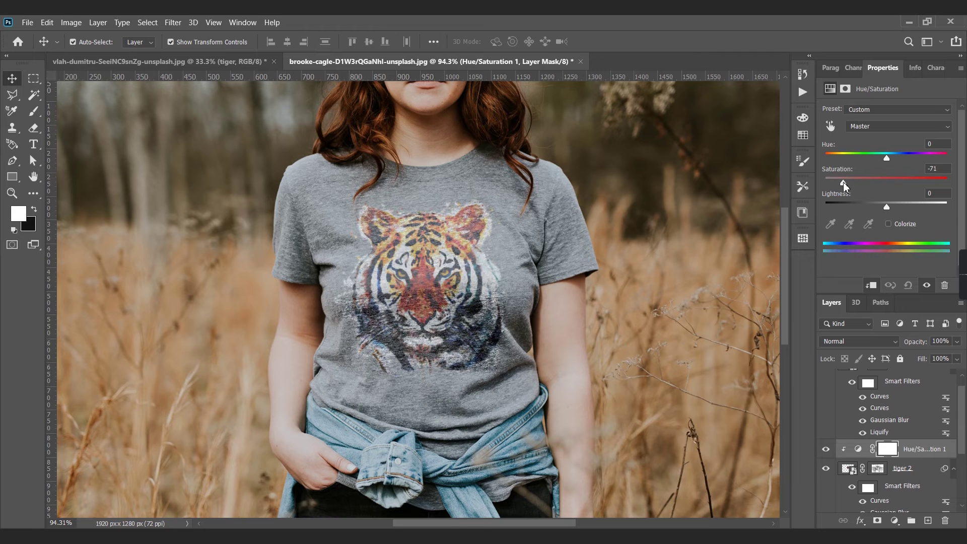
# Step: Compare the shirt design with the Hue/Saturation adjustment hidden and shown, at full-image and close-up scale
pyautogui.scroll(-3, 434, 323)
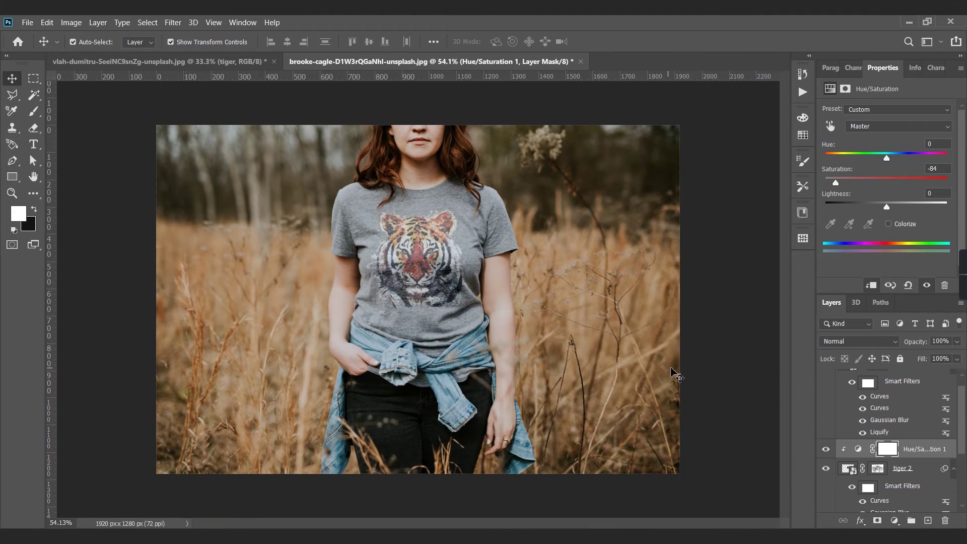
pyautogui.scroll(-1, 675, 374)
pyautogui.click(825, 449)
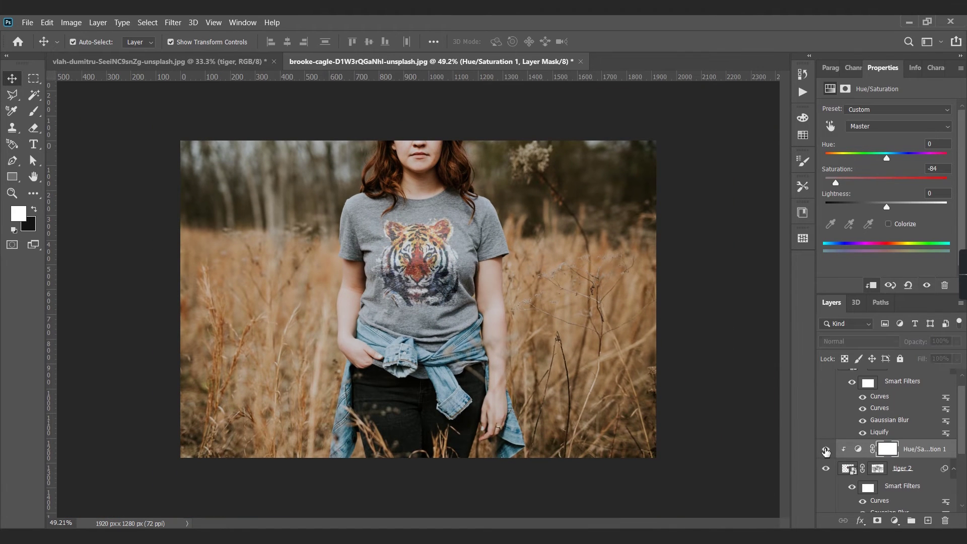
pyautogui.click(825, 450)
pyautogui.scroll(-2, 413, 236)
pyautogui.scroll(2, 411, 240)
pyautogui.scroll(-3, 409, 242)
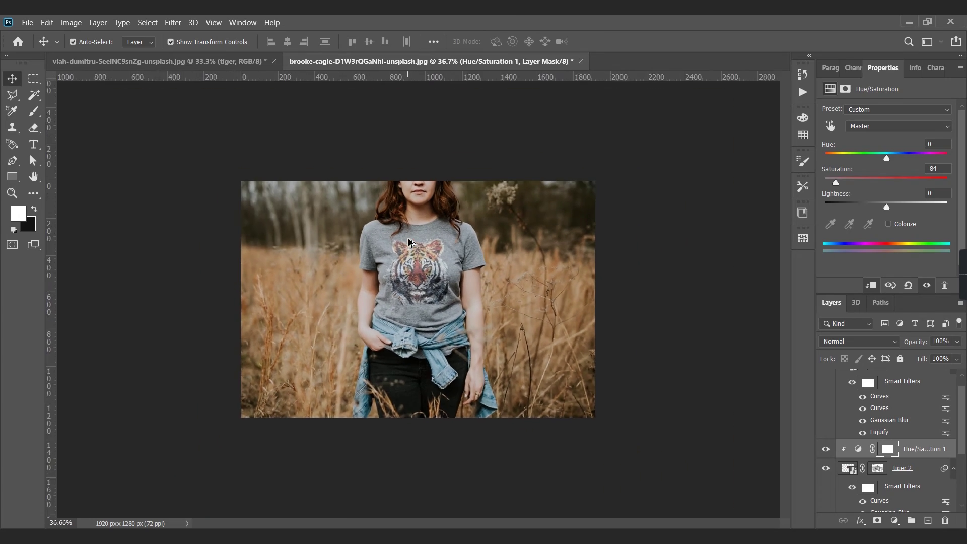
pyautogui.scroll(6, 409, 242)
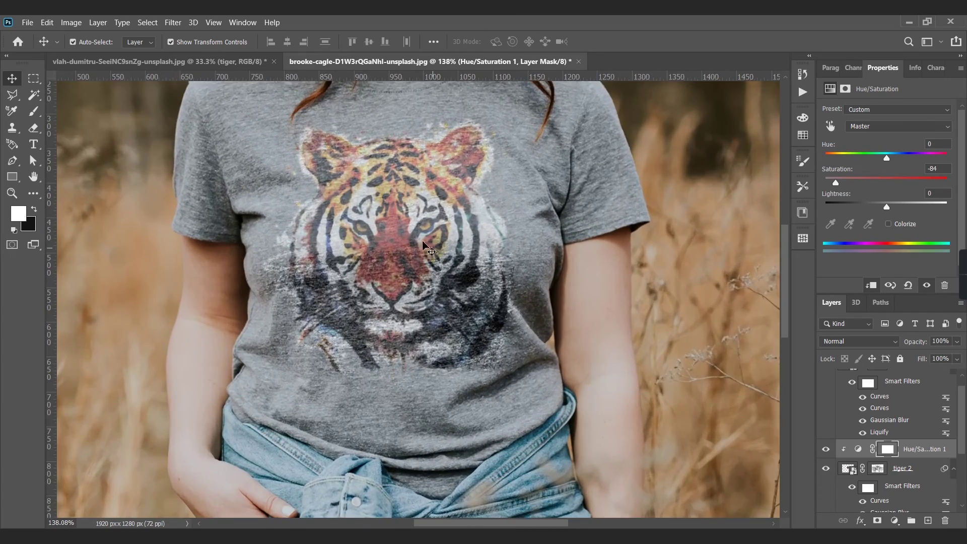
# Step: Set the saturation of the tiger 2 layer's Hue/Saturation adjustment to -39, then deselect all layers
pyautogui.click(423, 247)
pyautogui.scroll(-2, 580, 327)
pyautogui.click(882, 469)
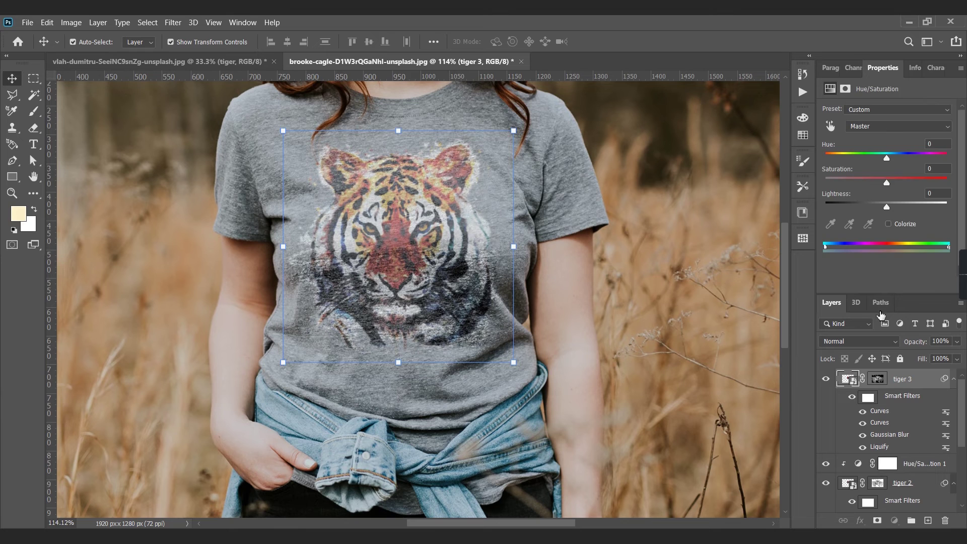
pyautogui.moveTo(887, 179); pyautogui.dragTo(864, 185)
pyautogui.scroll(-3, 572, 360)
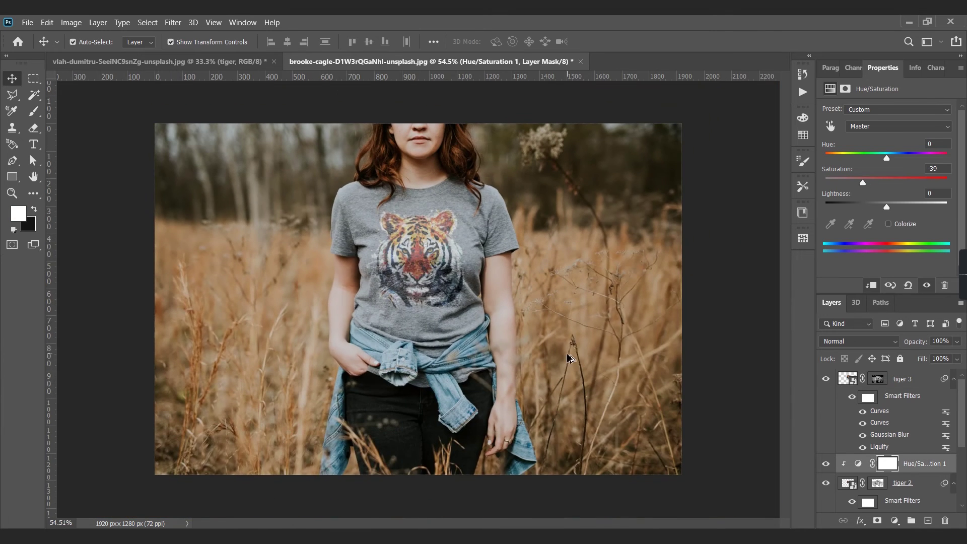
pyautogui.click(699, 368)
pyautogui.scroll(-1, 524, 303)
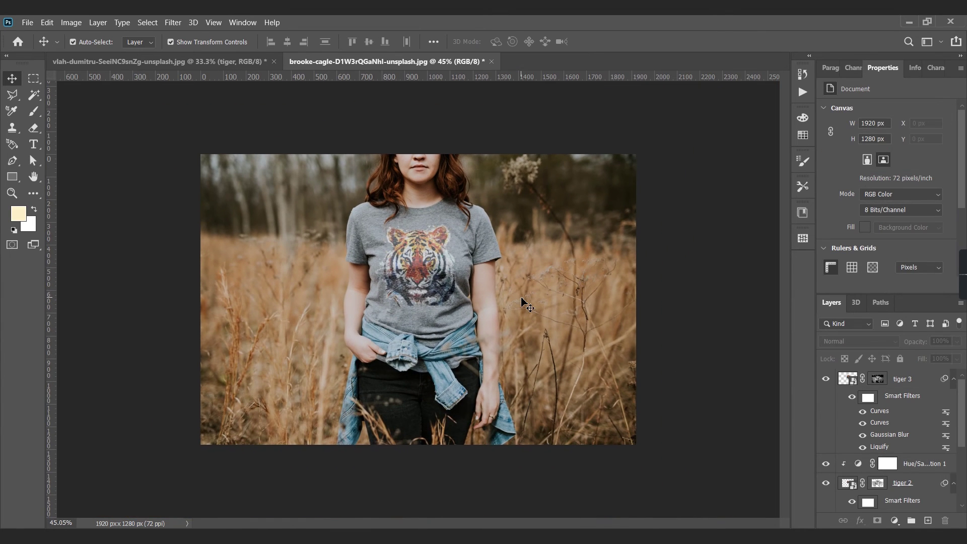